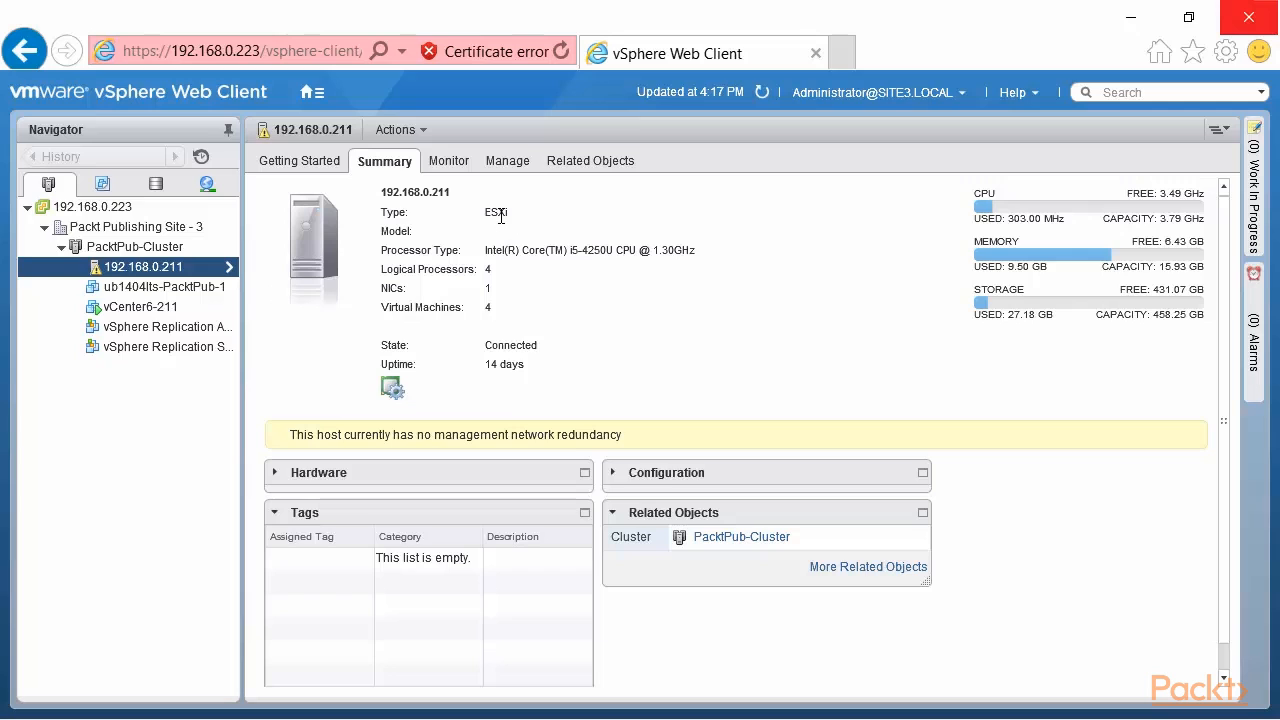
# - Expand the configuration details of host 192.168.0.211 and open its Virtual Flash Resource Management settings
pyautogui.click(615, 474)
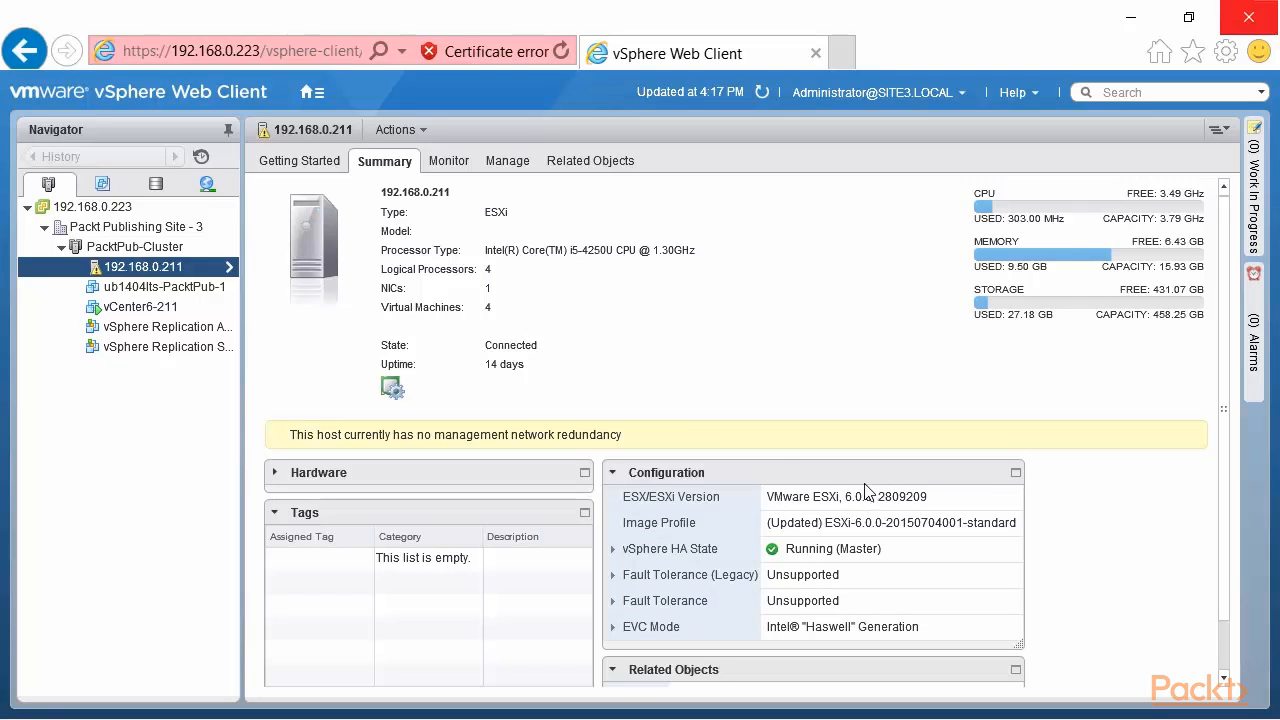
pyautogui.click(512, 163)
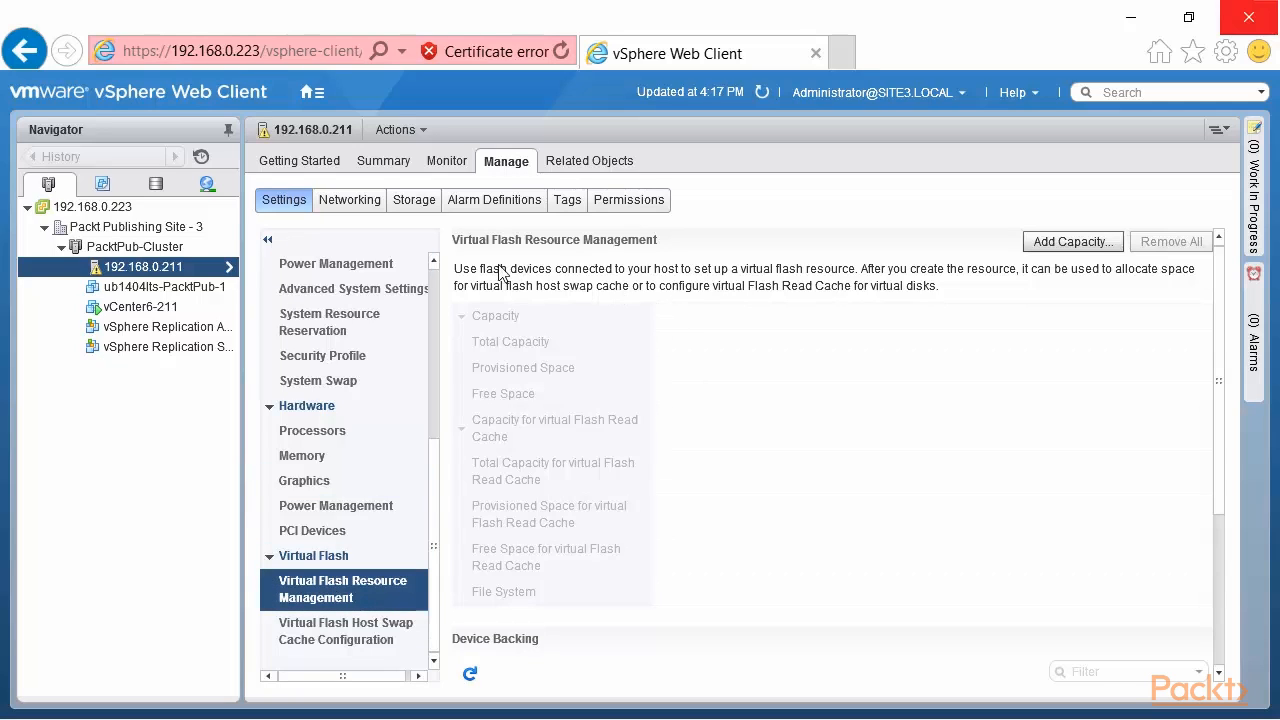
pyautogui.moveTo(455, 268); pyautogui.dragTo(945, 288)
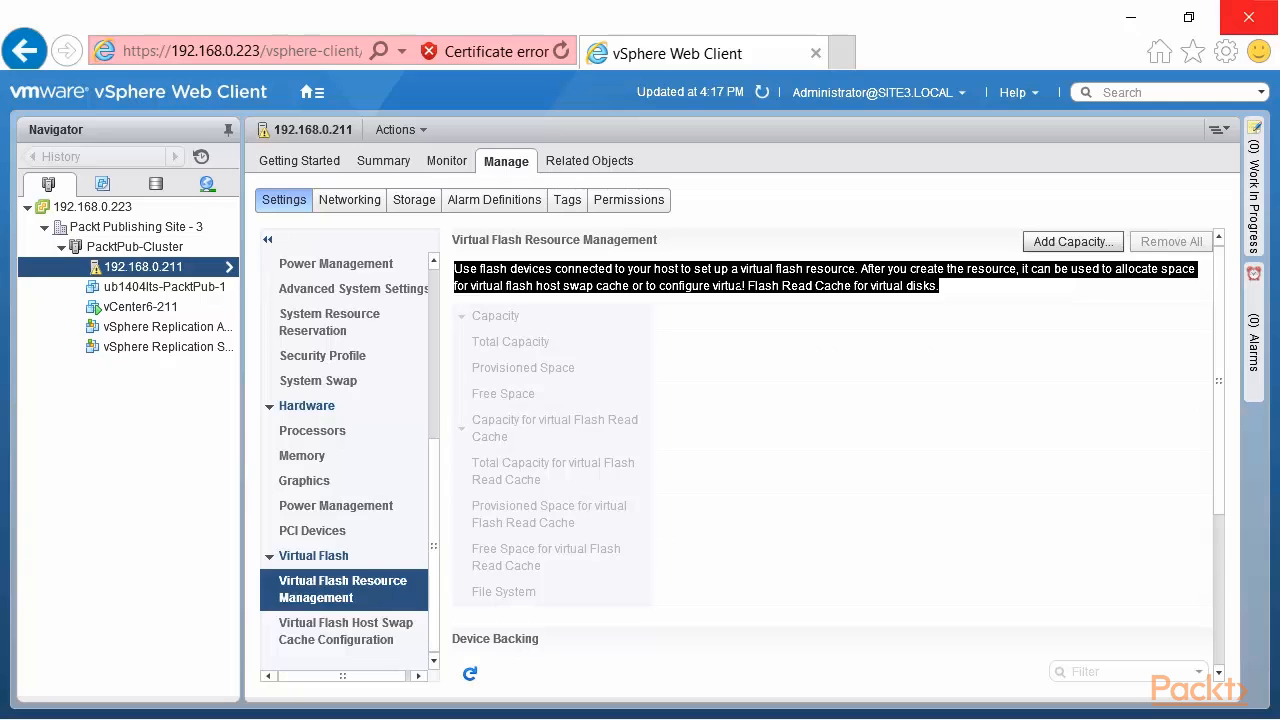
# - Add the host's Local ATA Disk (Crucial_CT120M500SSD3) as virtual flash resource capacity and check its device backing
pyautogui.click(1050, 245)
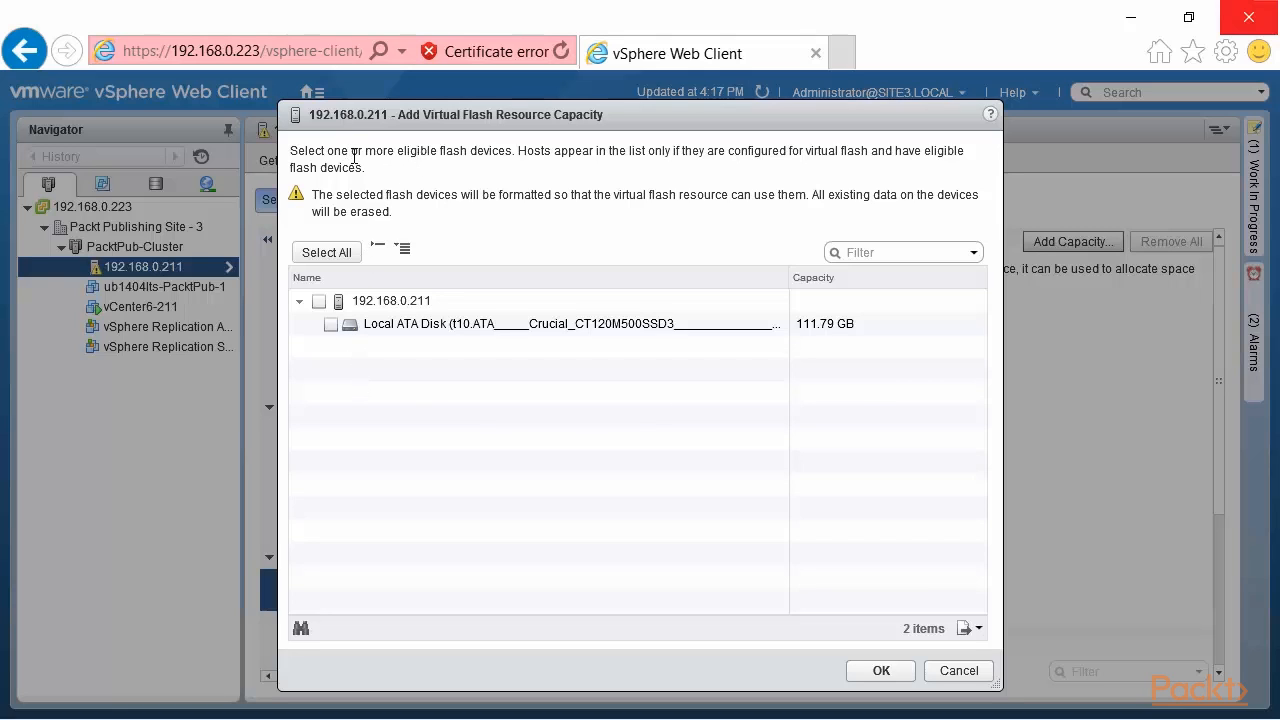
pyautogui.moveTo(330, 155); pyautogui.dragTo(516, 158)
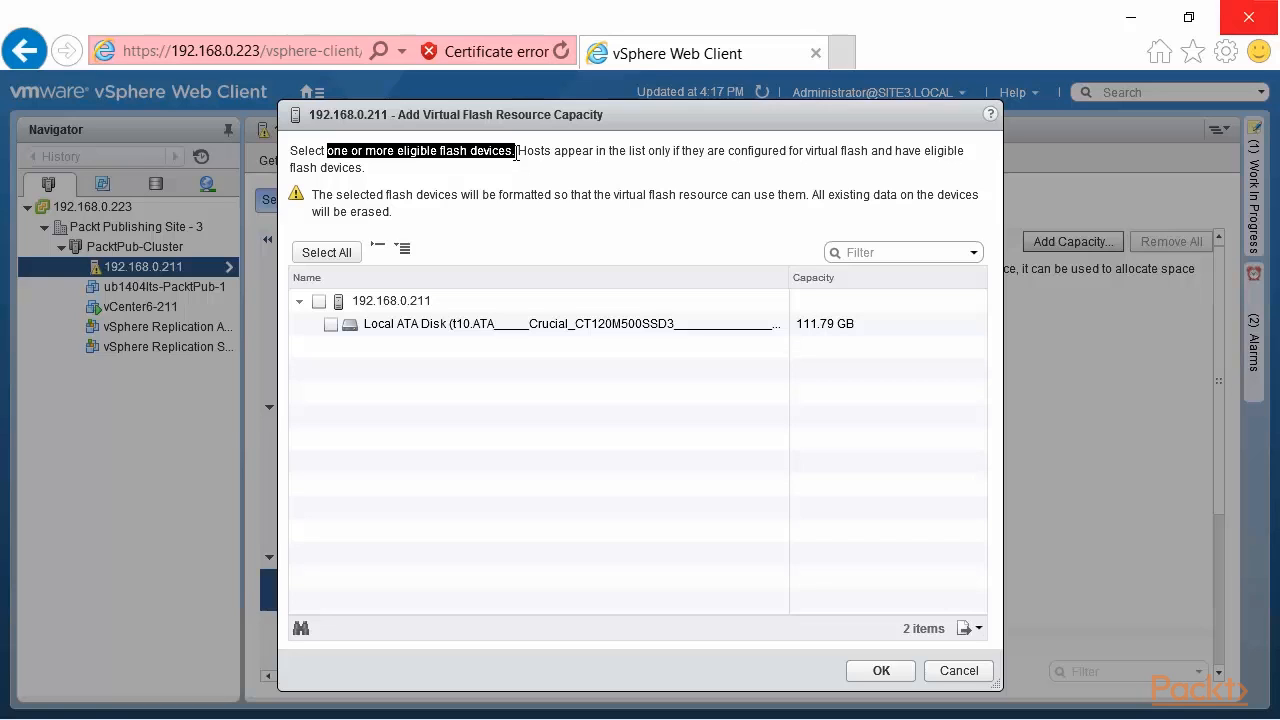
pyautogui.click(318, 197)
pyautogui.moveTo(318, 197); pyautogui.dragTo(426, 213)
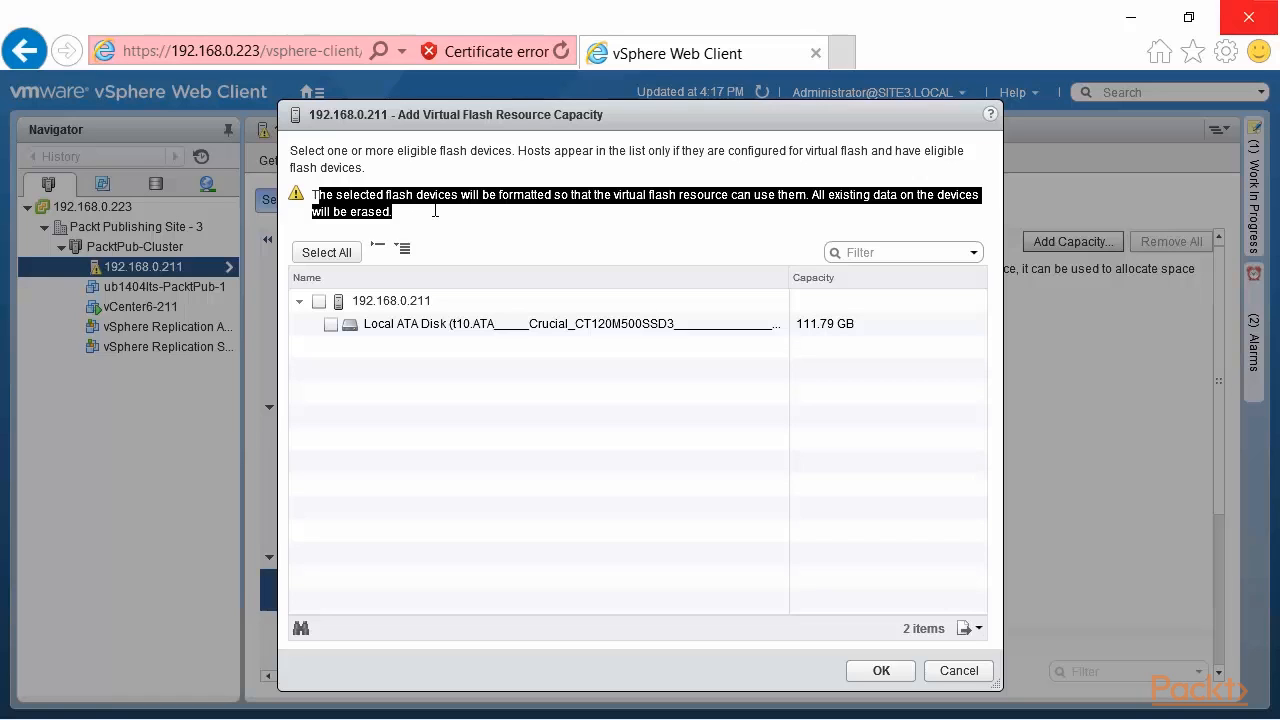
pyautogui.click(330, 324)
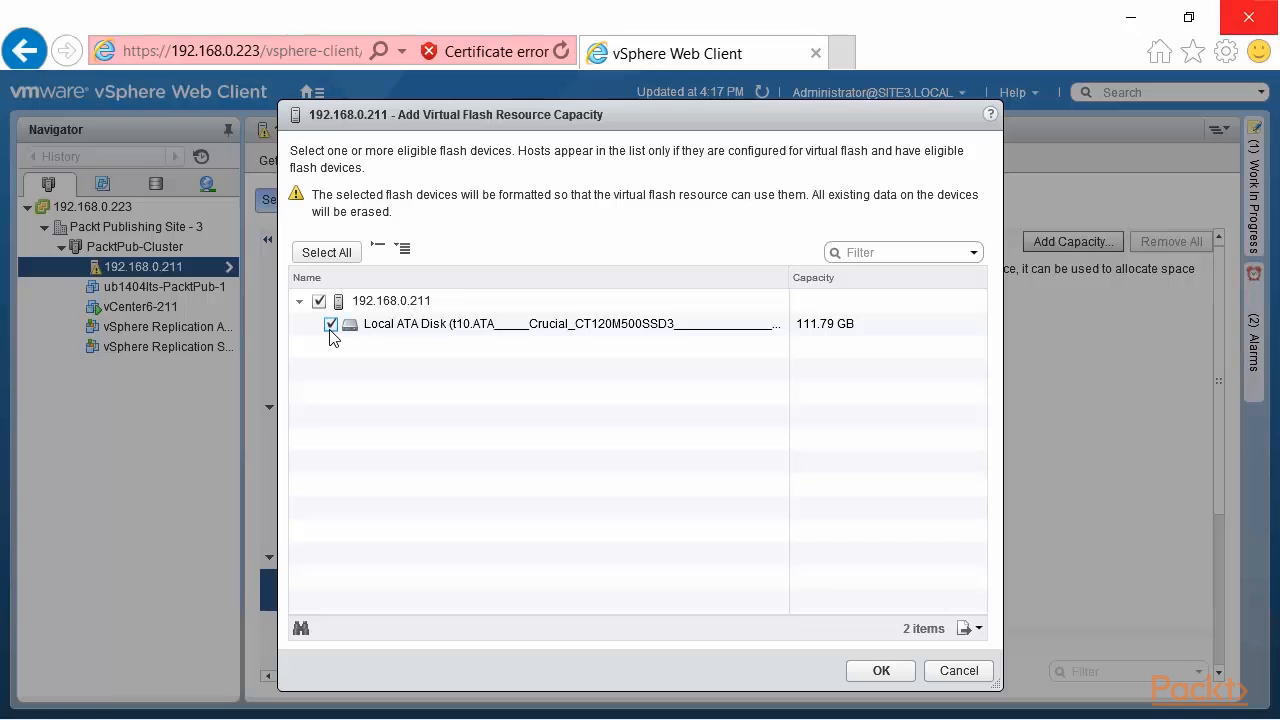
pyautogui.click(879, 672)
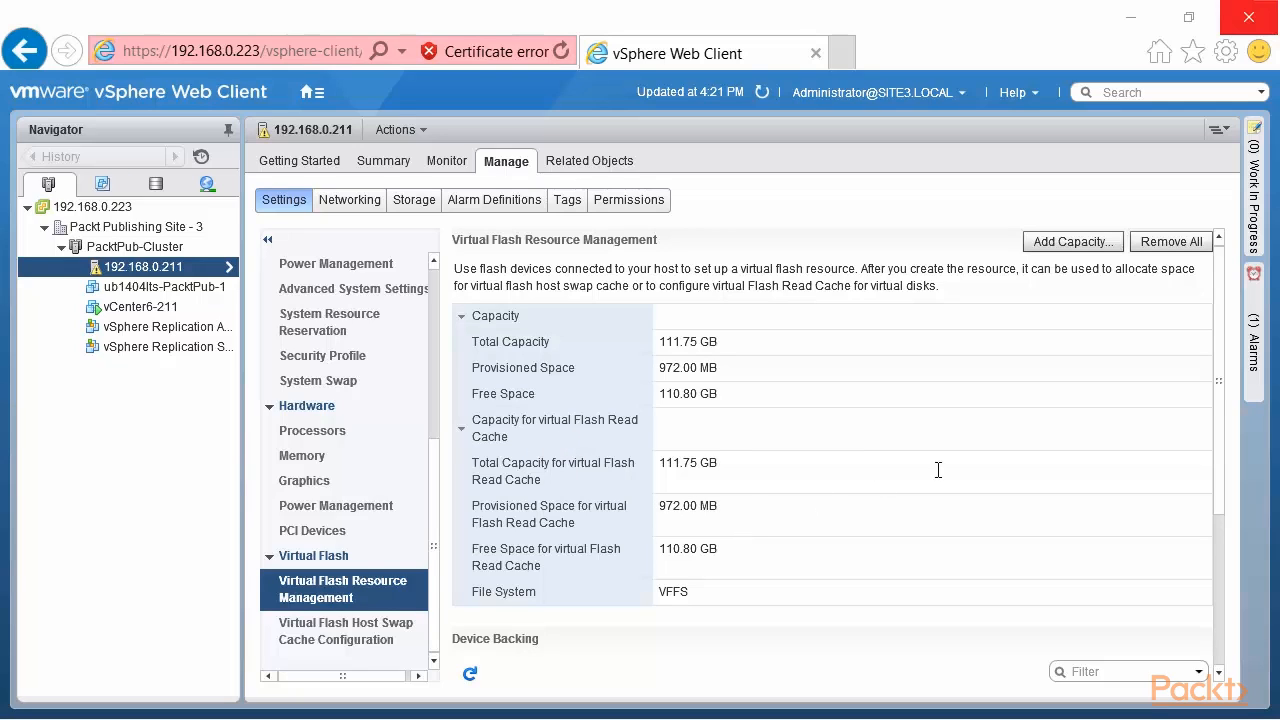
pyautogui.scroll(-3, 1220, 355)
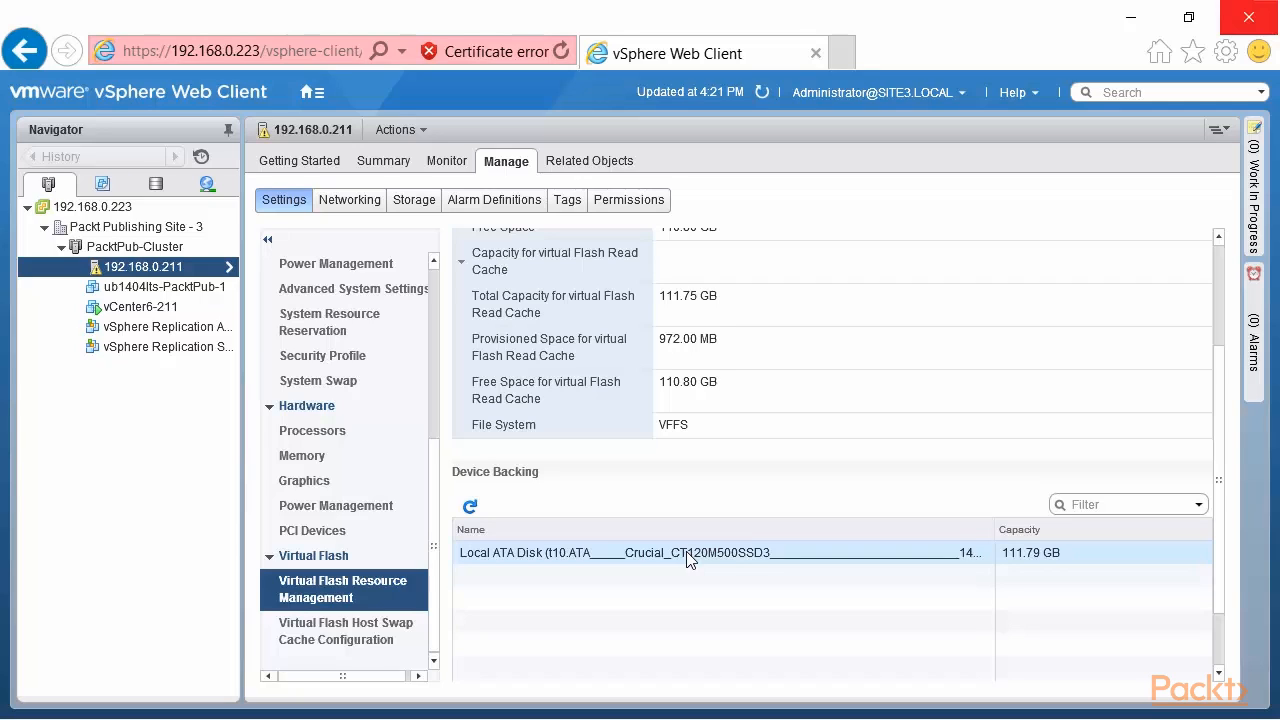
# - Enable the virtual flash host swap cache on host 192.168.0.211 with a size of 20 GB
pyautogui.click(339, 630)
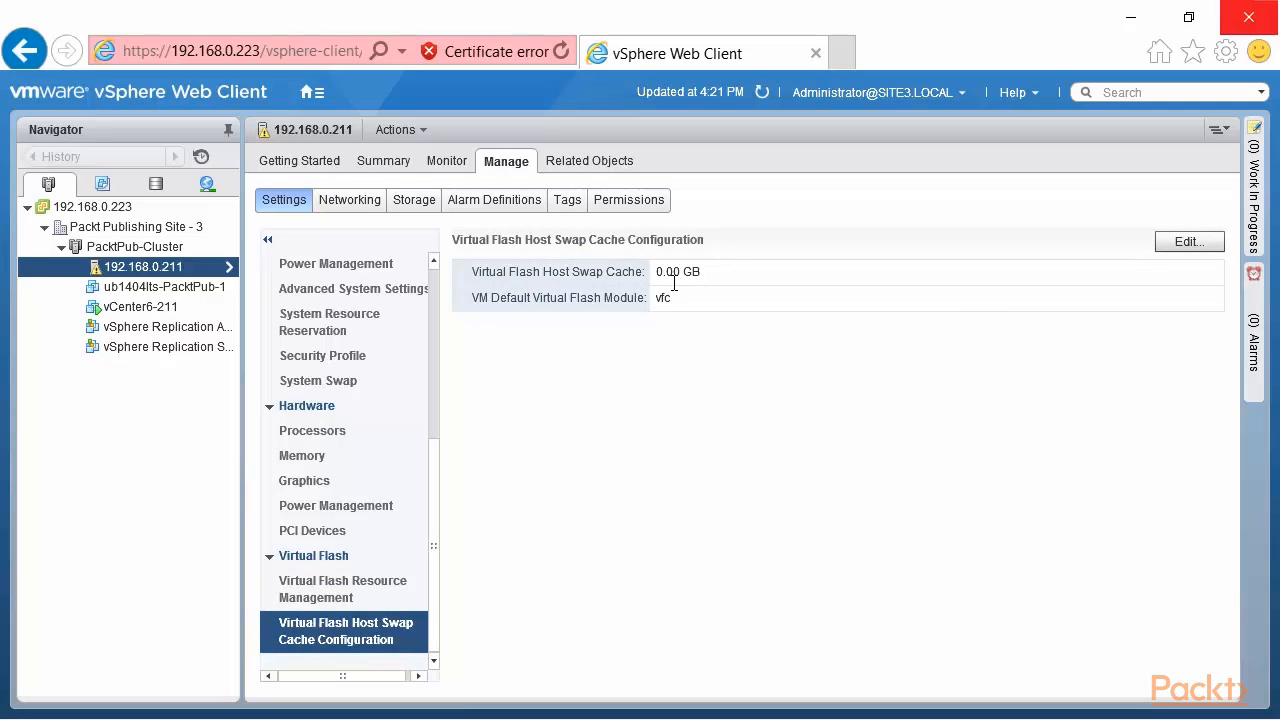
pyautogui.click(1203, 247)
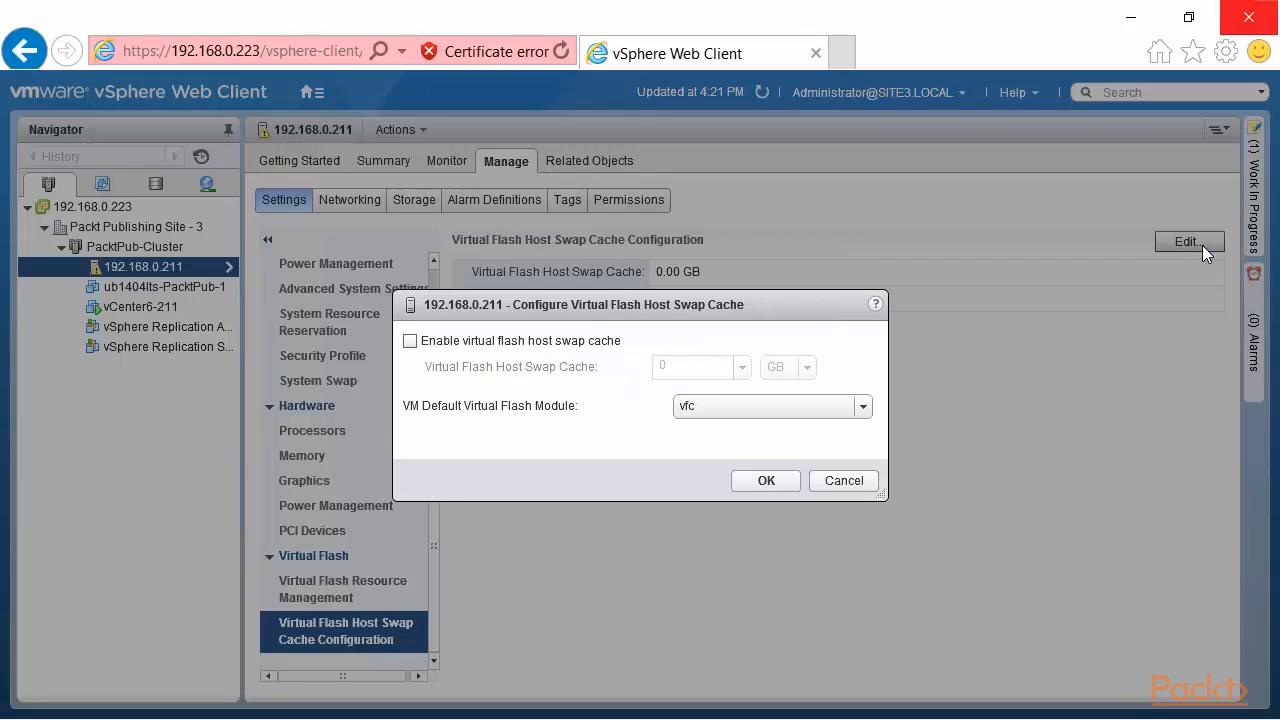
pyautogui.click(410, 341)
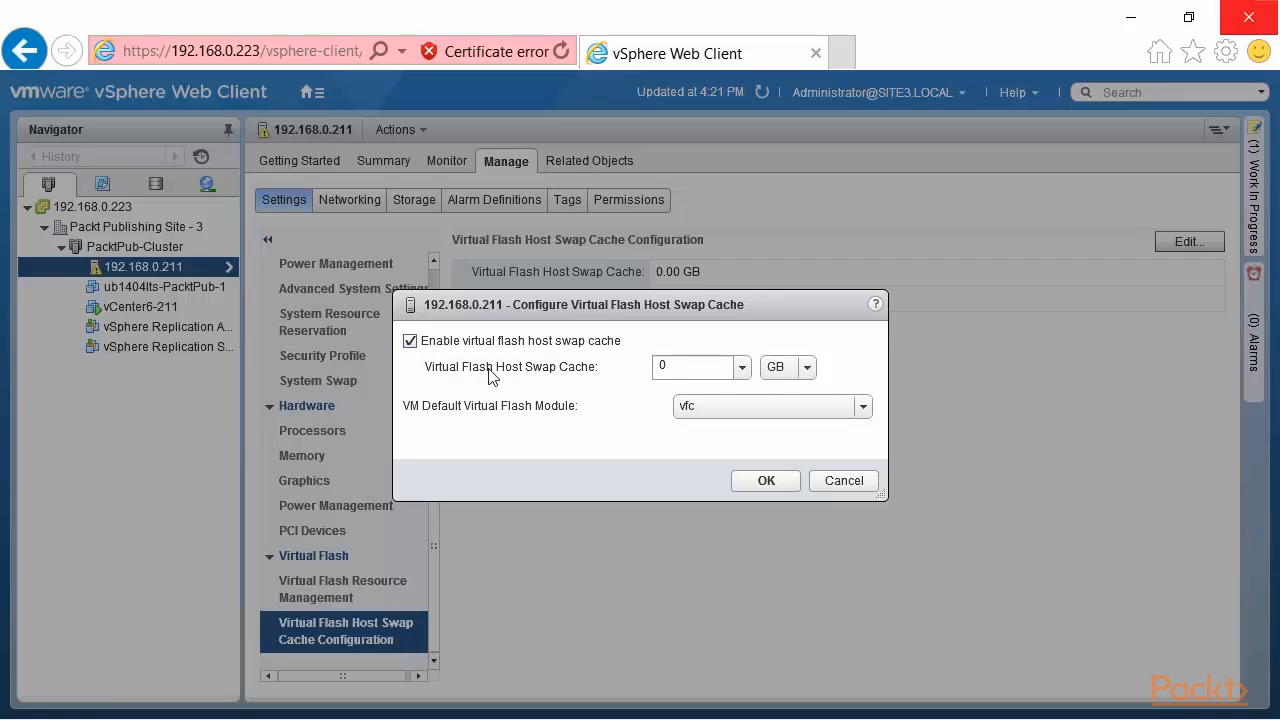
pyautogui.click(672, 368)
pyautogui.write('20')
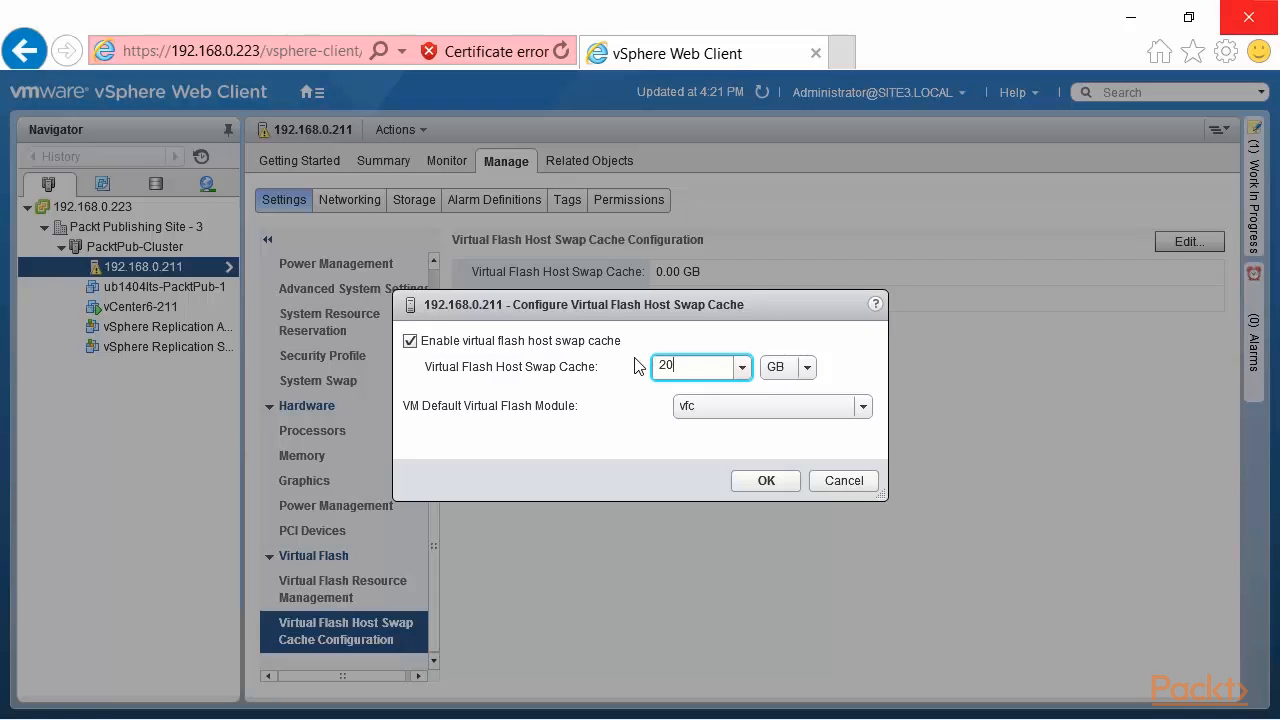
pyautogui.click(766, 480)
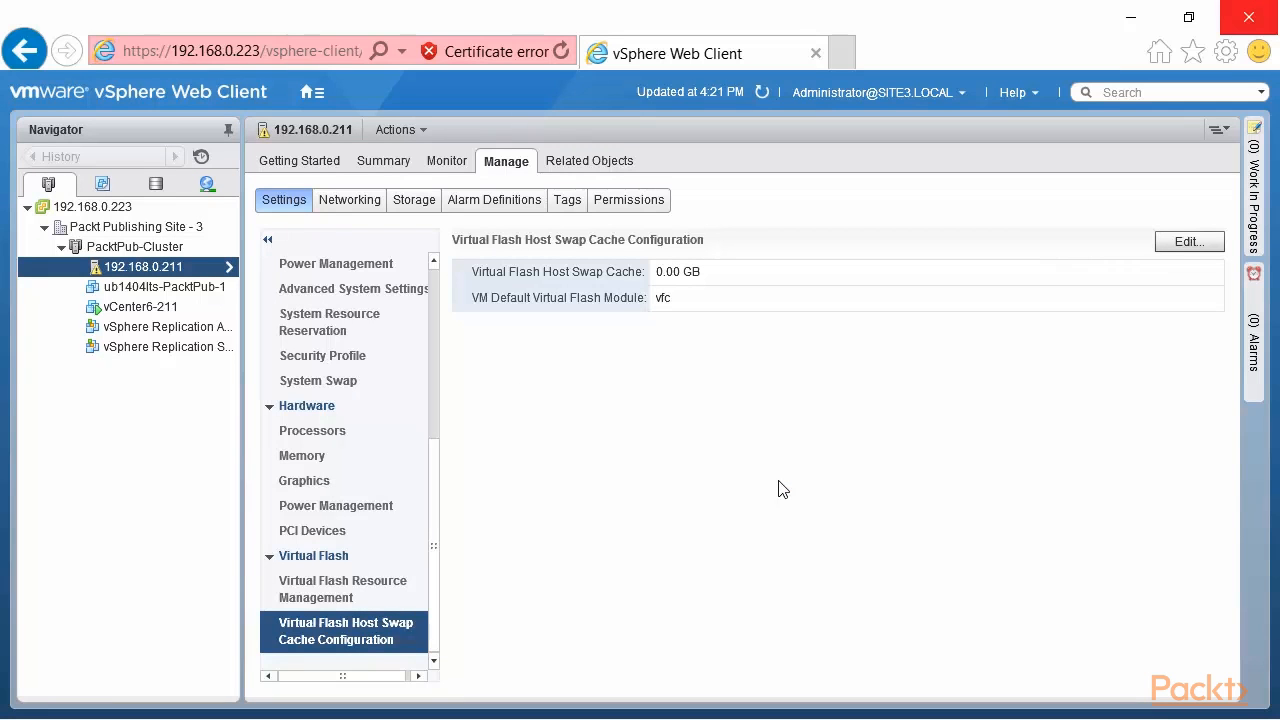
# - Refresh the client and examine host 192.168.0.211's swap cache size and its virtual flash total, provisioned and free space
pyautogui.click(760, 92)
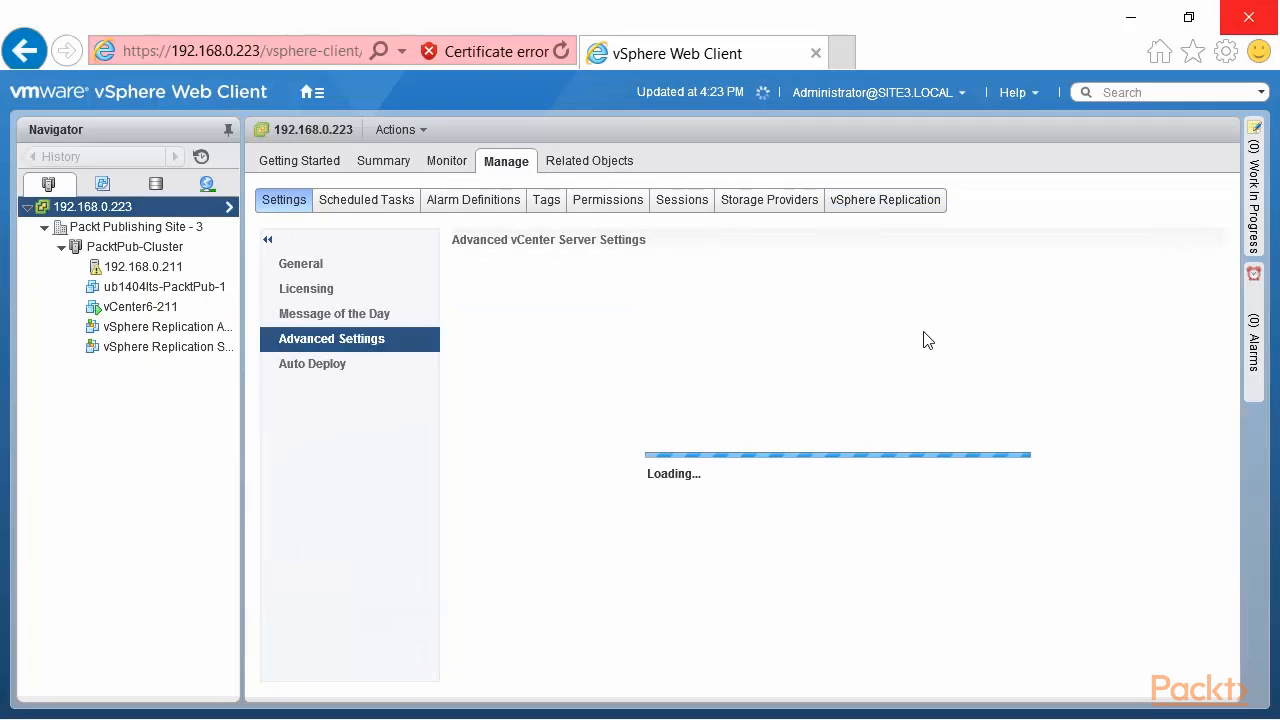
pyautogui.click(180, 269)
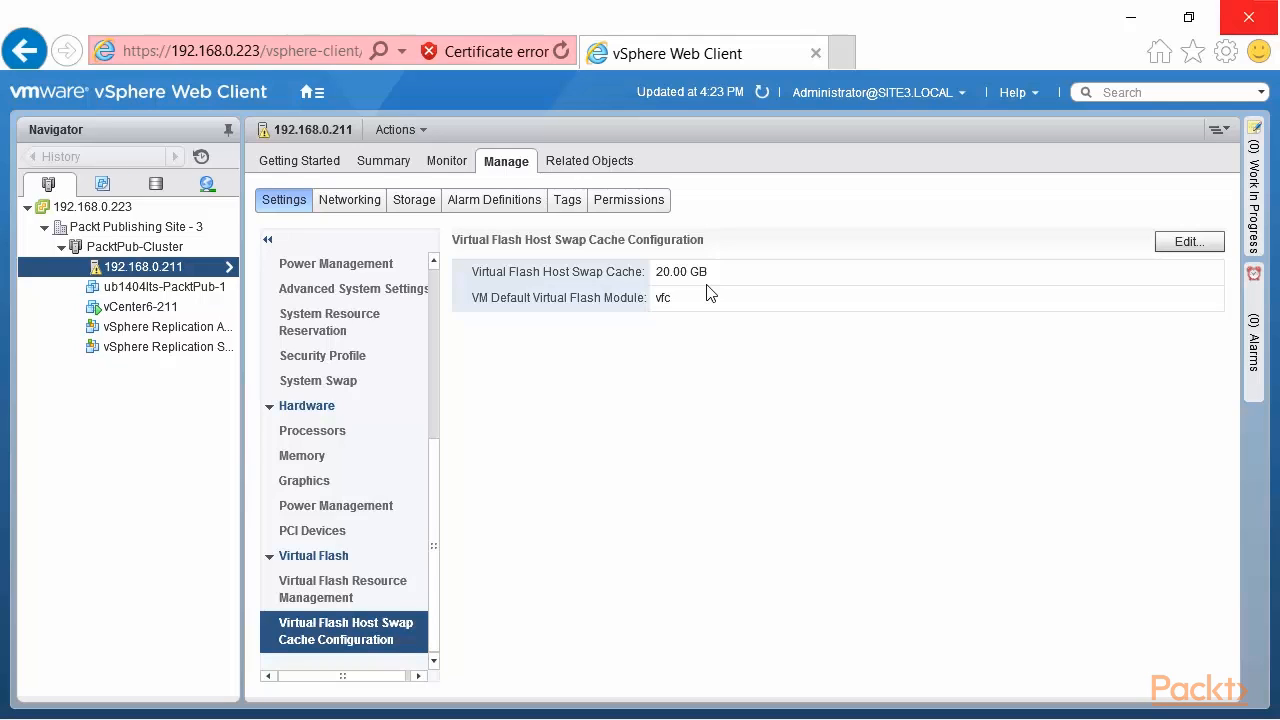
pyautogui.click(369, 589)
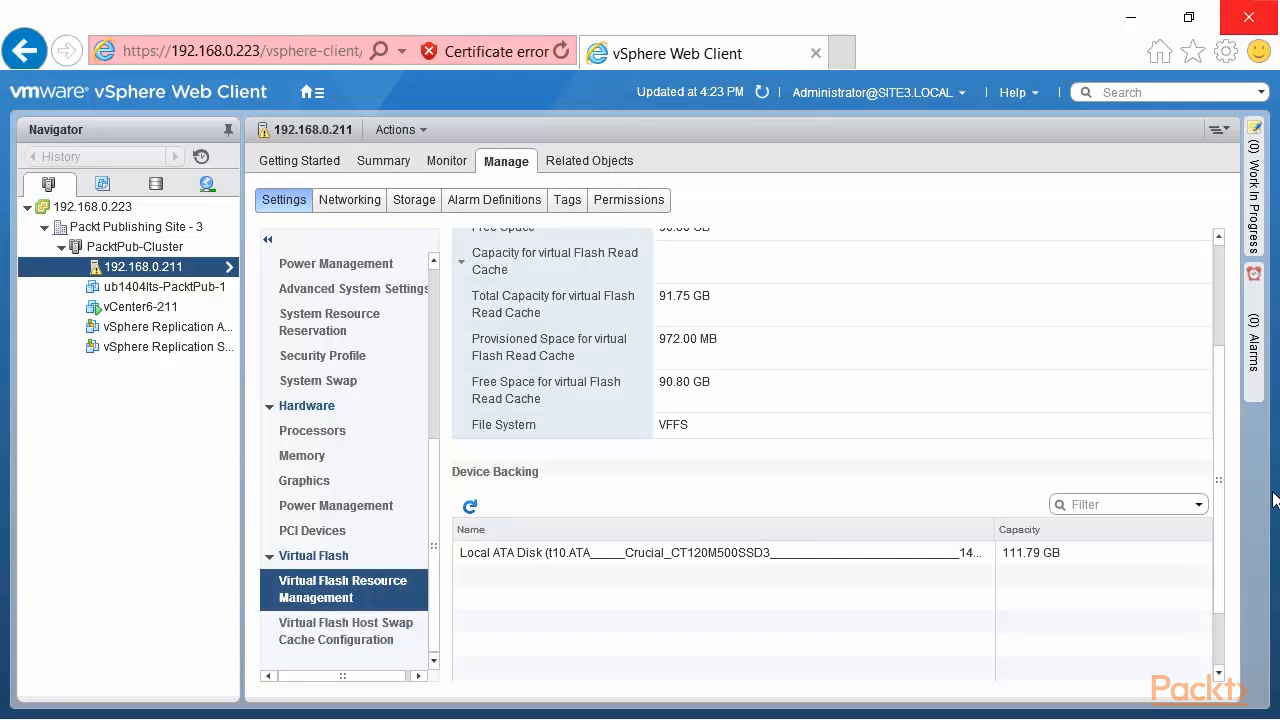
pyautogui.scroll(3, 1230, 420)
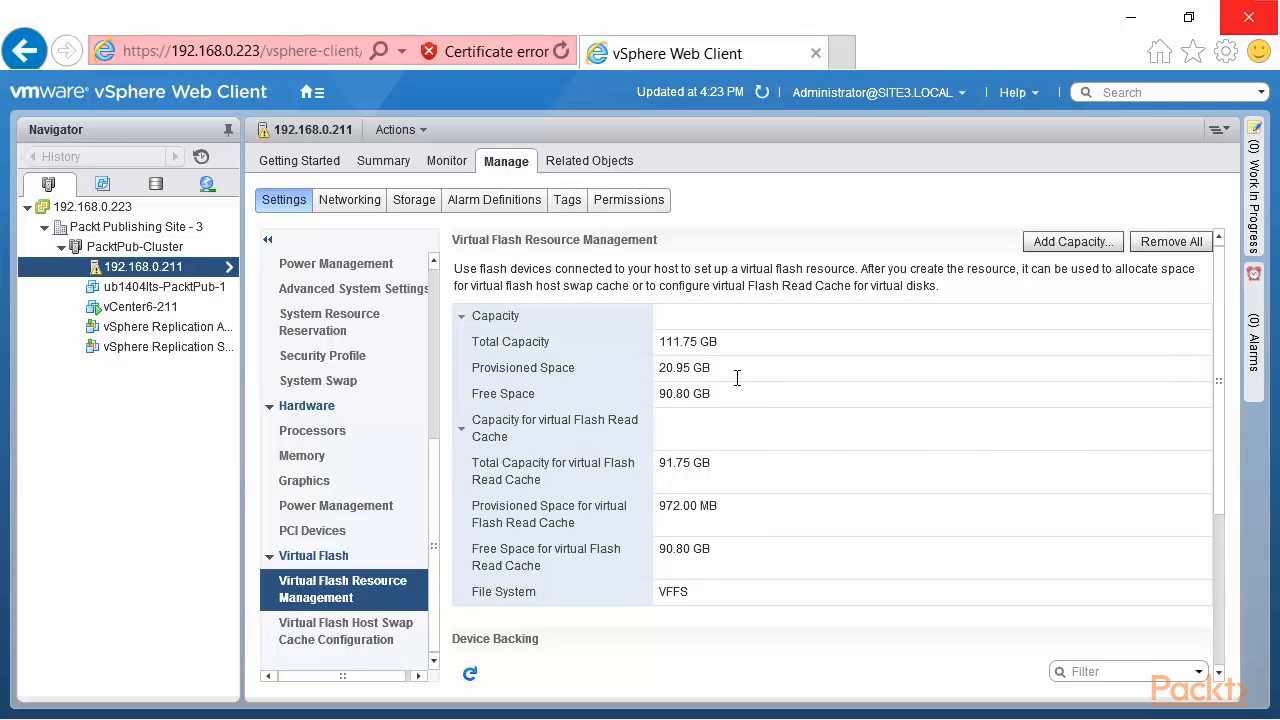
pyautogui.moveTo(722, 345); pyautogui.dragTo(654, 341)
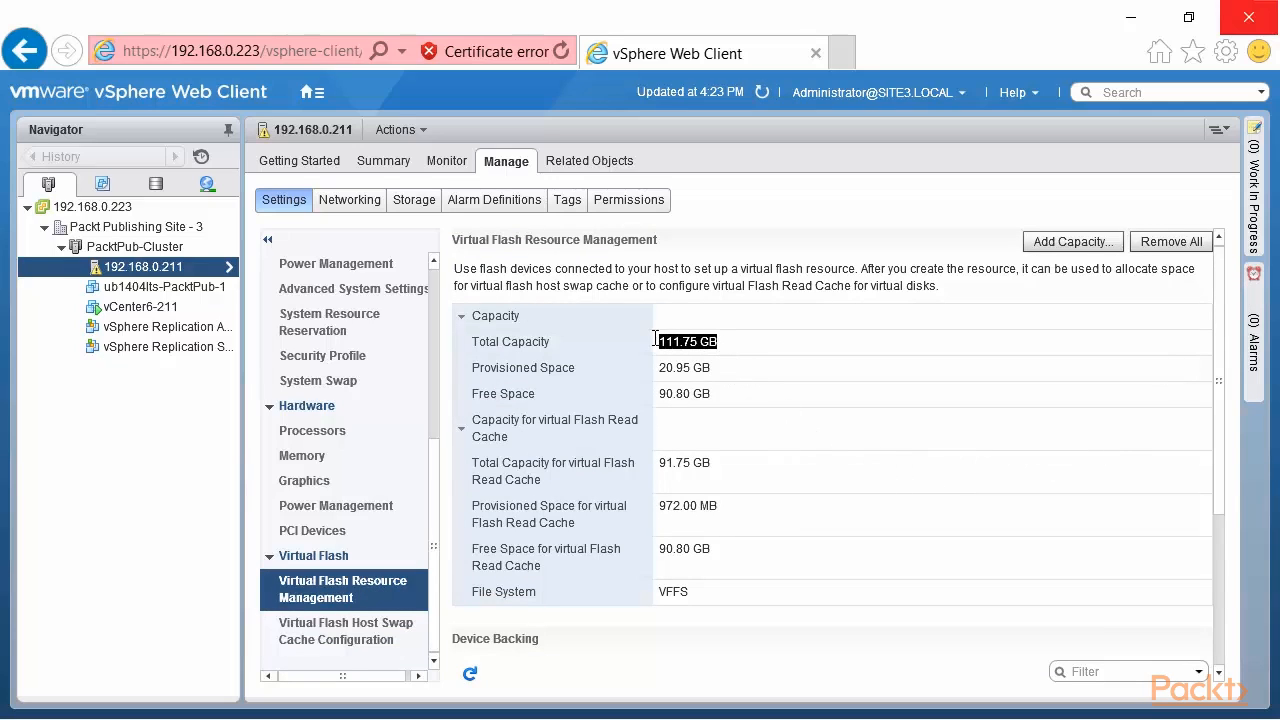
pyautogui.moveTo(722, 368); pyautogui.dragTo(650, 368)
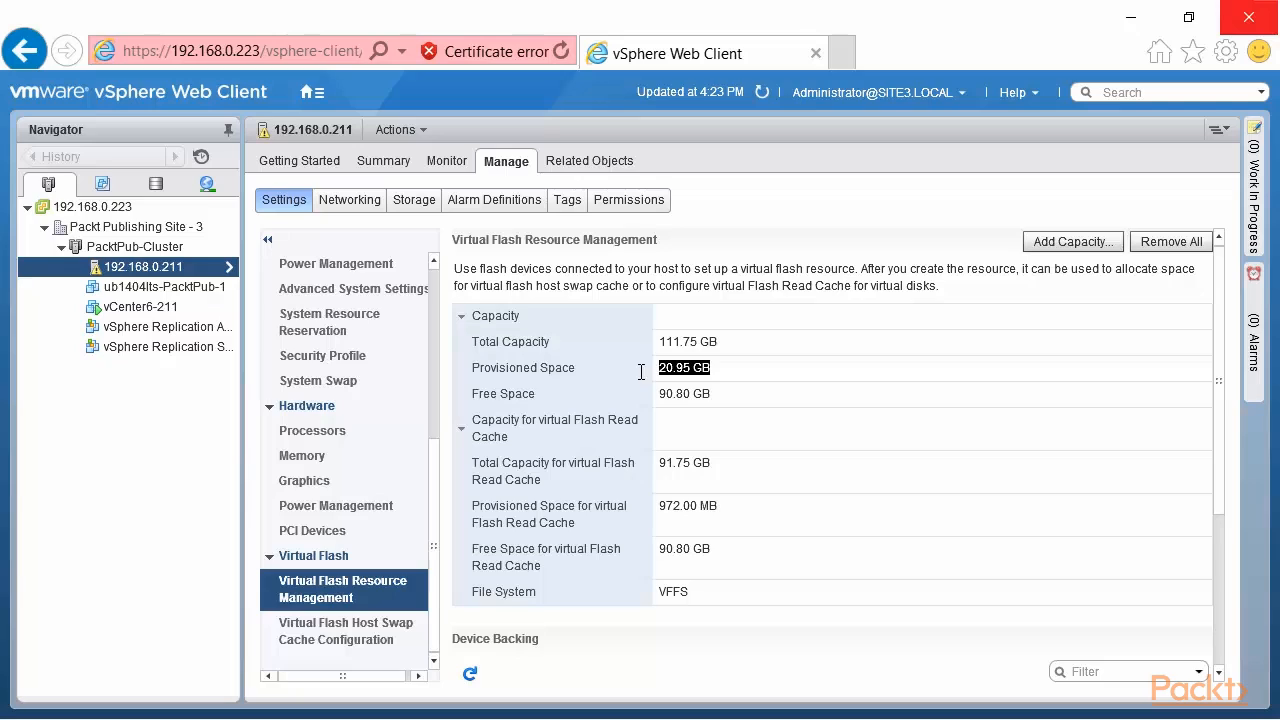
pyautogui.moveTo(659, 394); pyautogui.dragTo(718, 394)
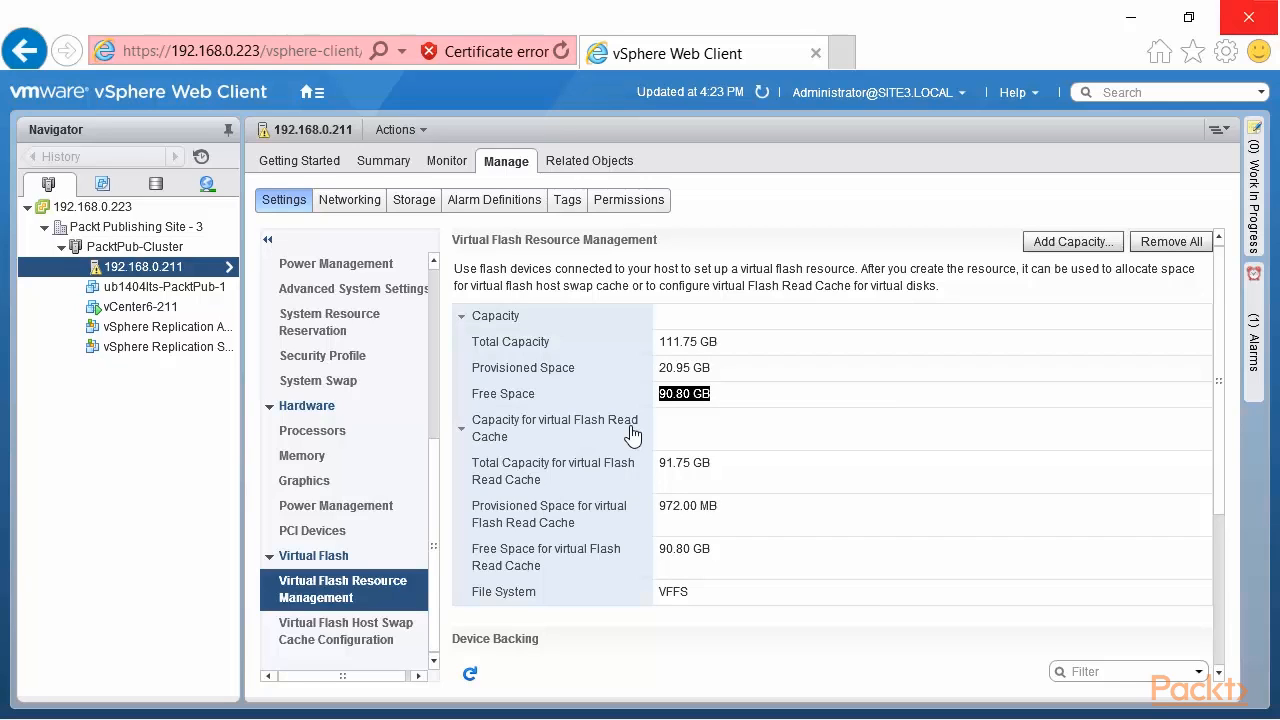
# - Edit the settings of virtual machine ub1404lts-PacktPub-1 and enter 5 GB as Hard disk 1's virtual flash read cache
pyautogui.rightClick(167, 292)
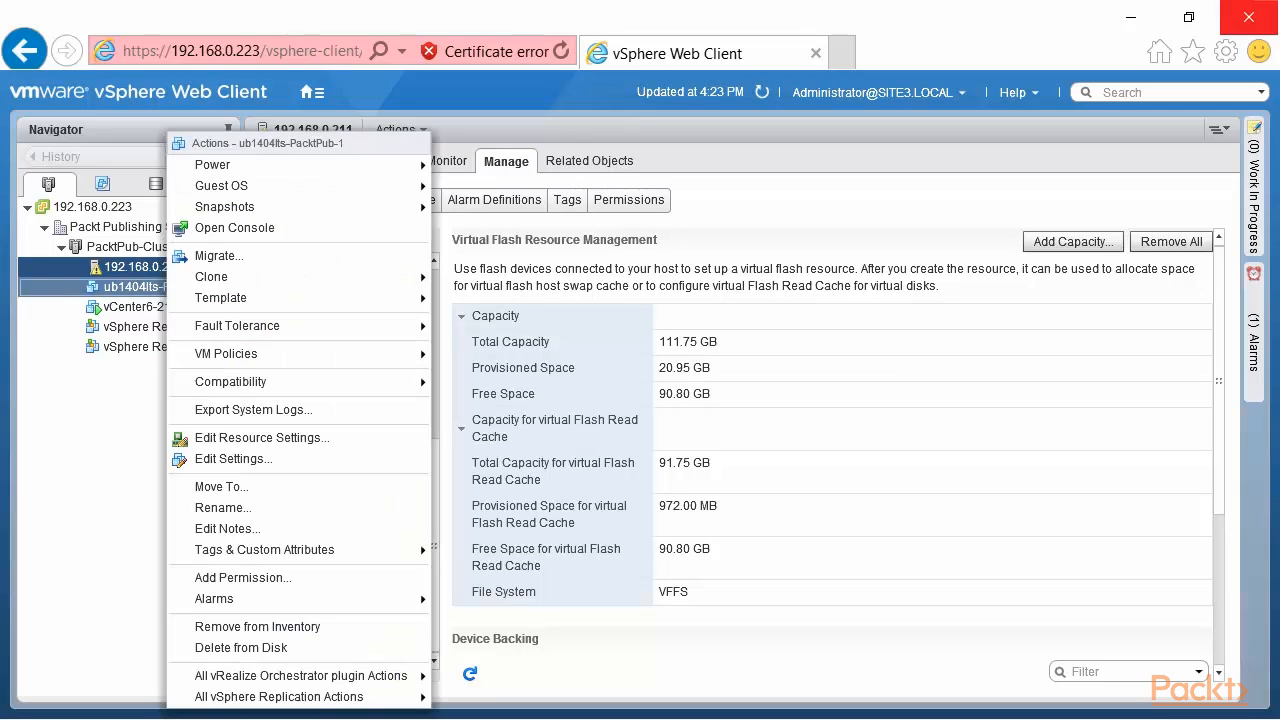
pyautogui.click(243, 458)
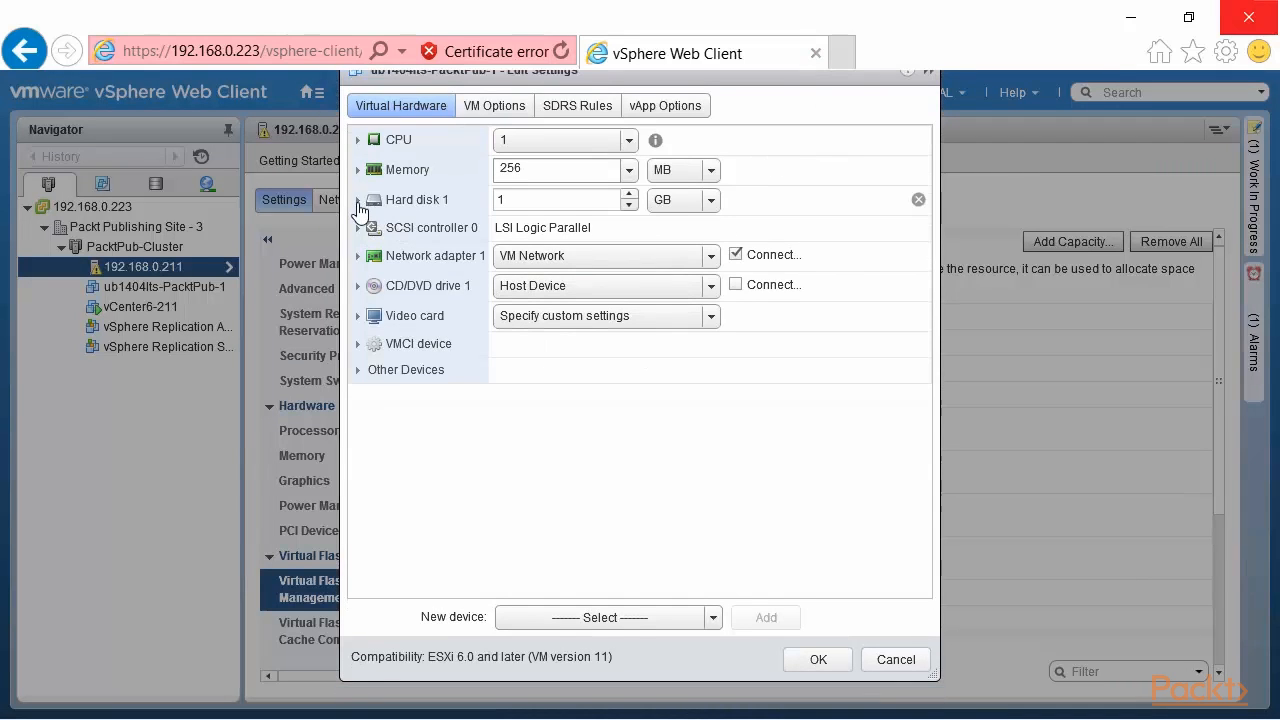
pyautogui.click(358, 202)
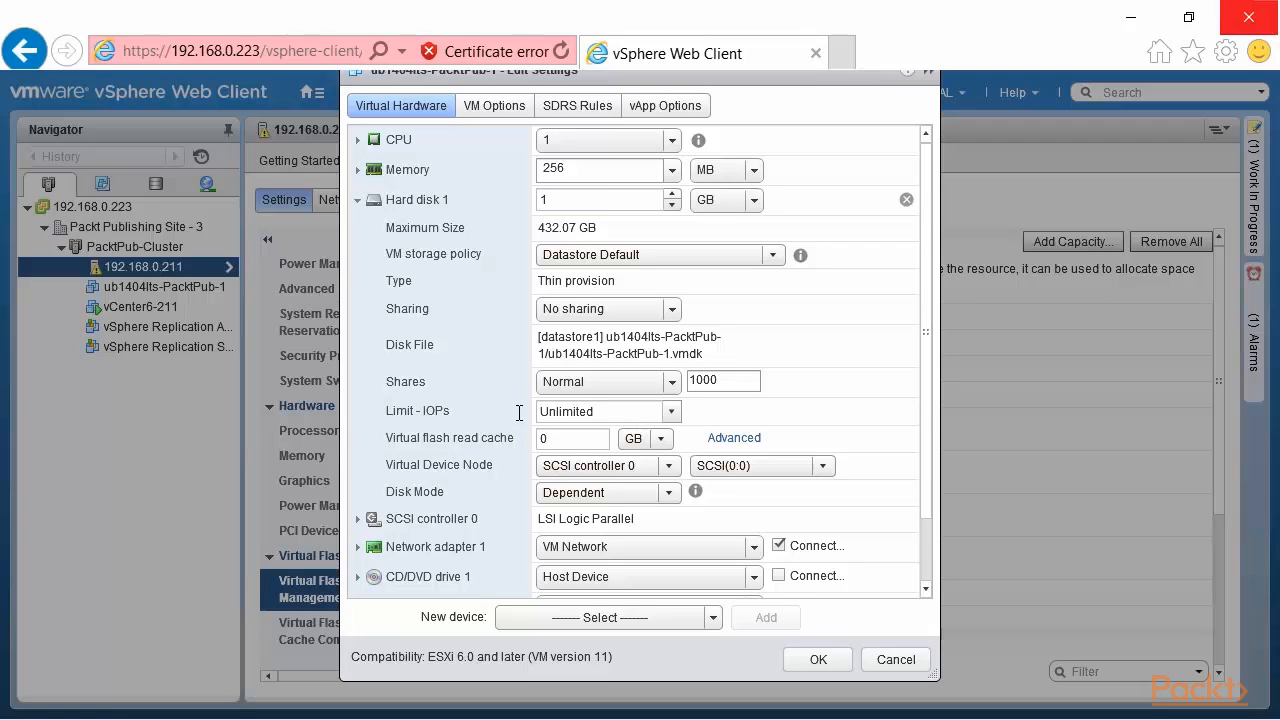
pyautogui.moveTo(525, 437); pyautogui.dragTo(380, 443)
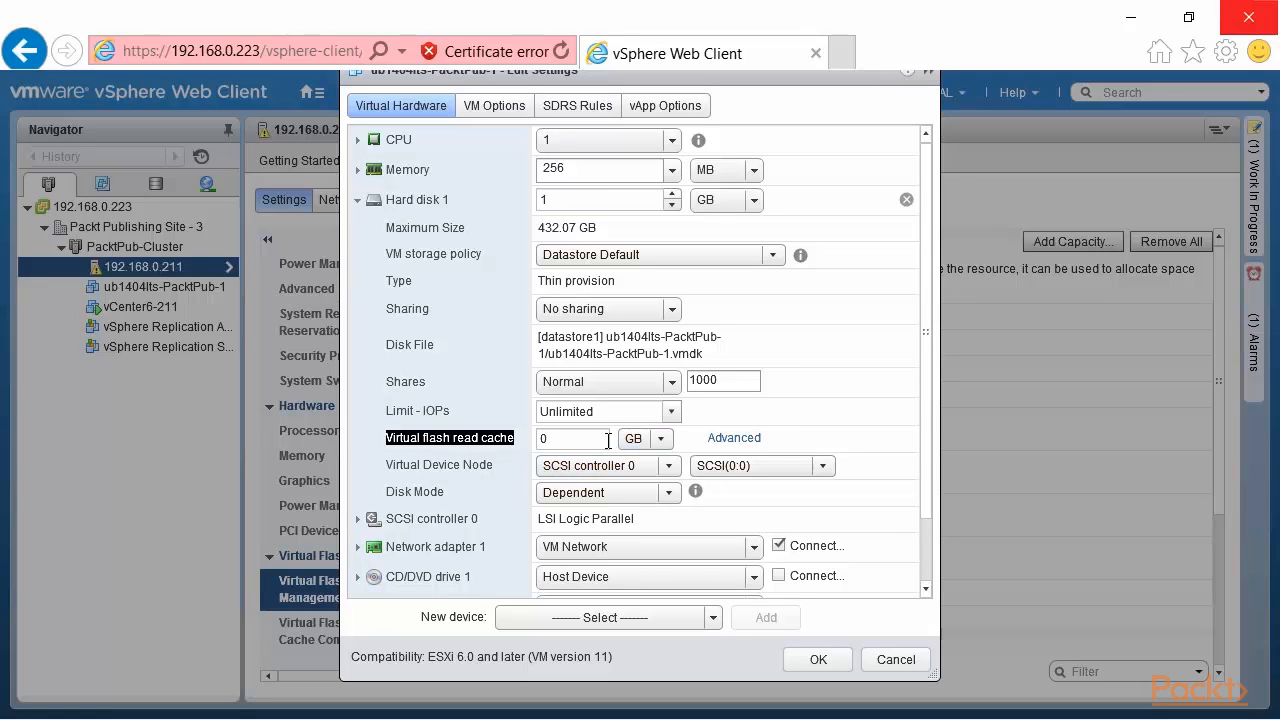
pyautogui.click(556, 439)
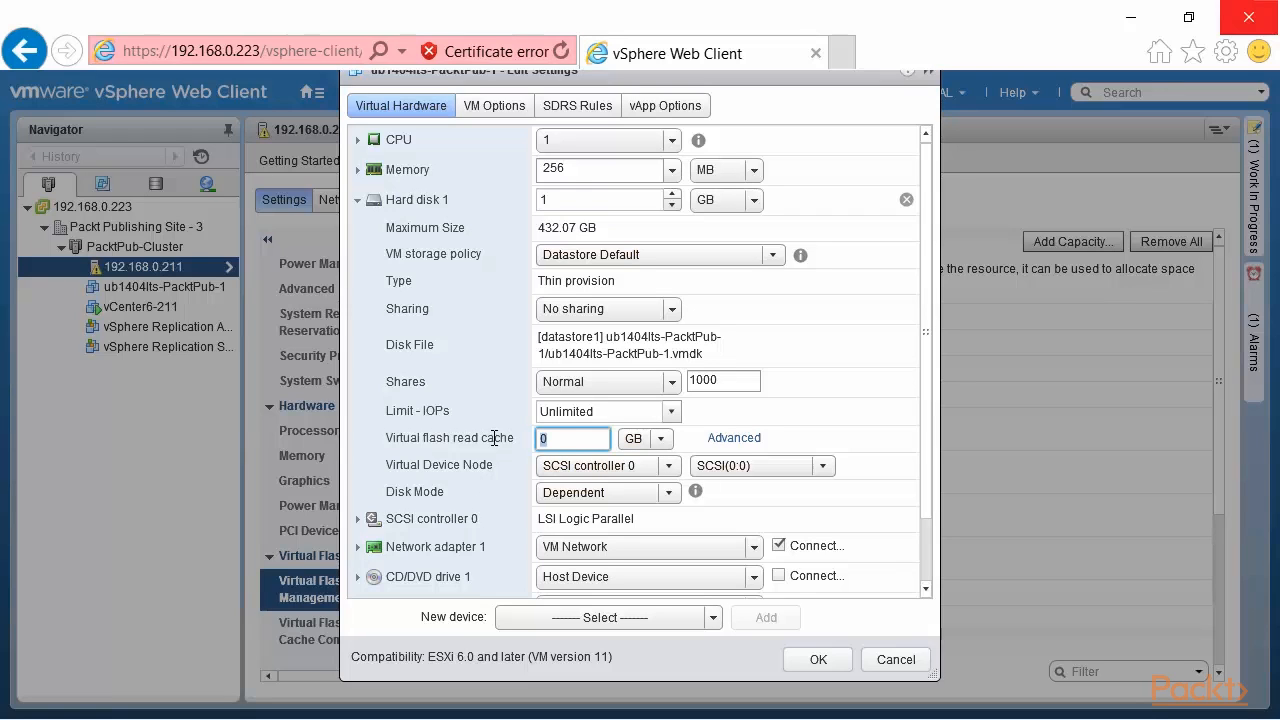
pyautogui.write('5')
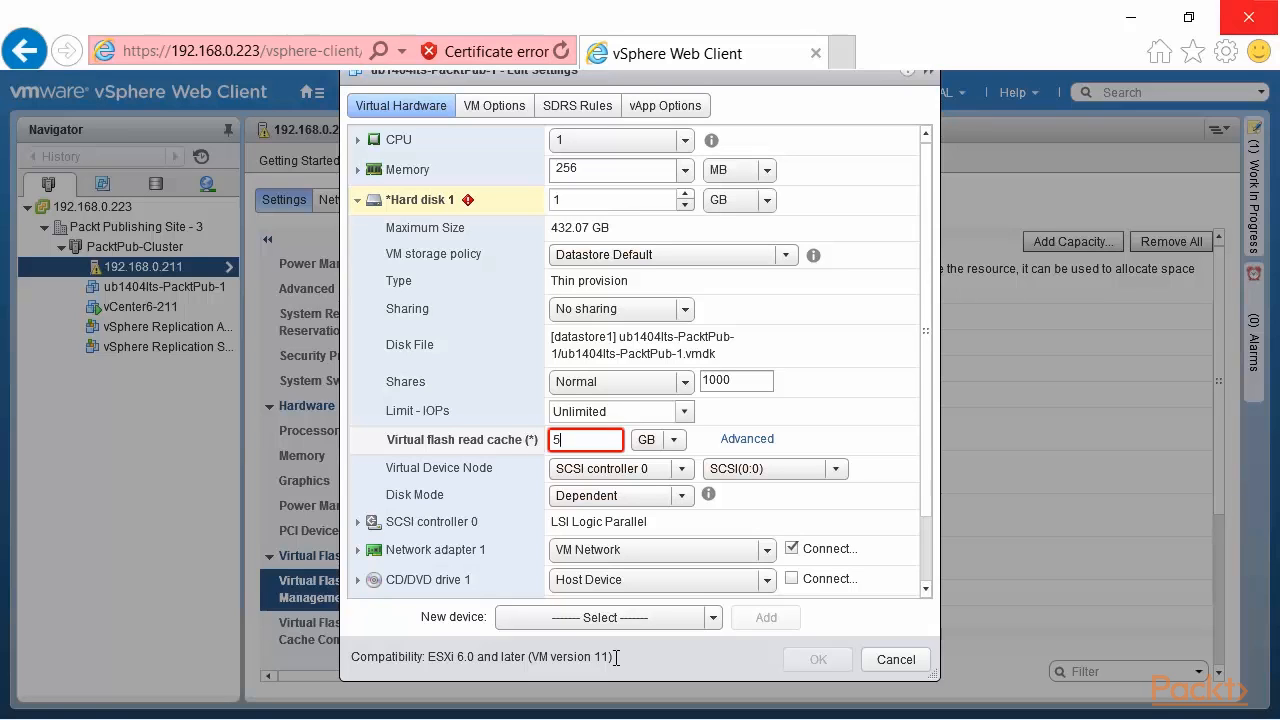
# - Replace Hard disk 1's virtual flash read cache value with 2 GB
pyautogui.click(568, 438)
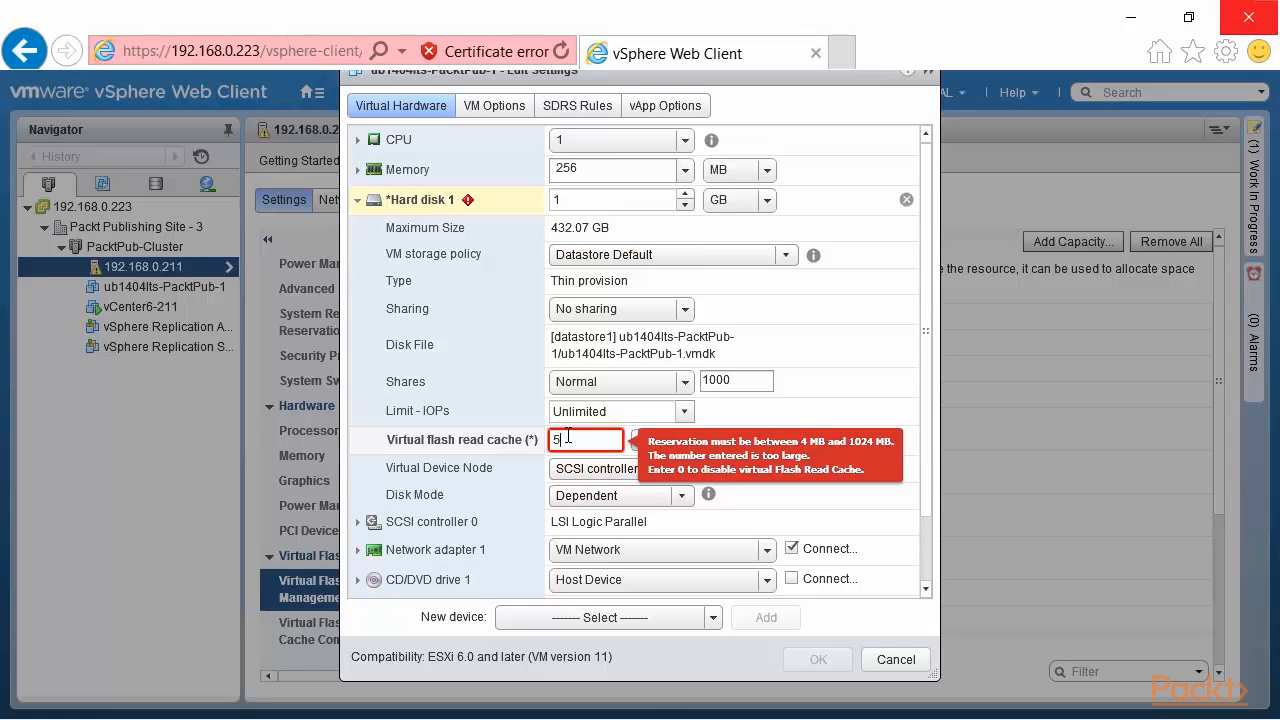
pyautogui.press('BackSpace')
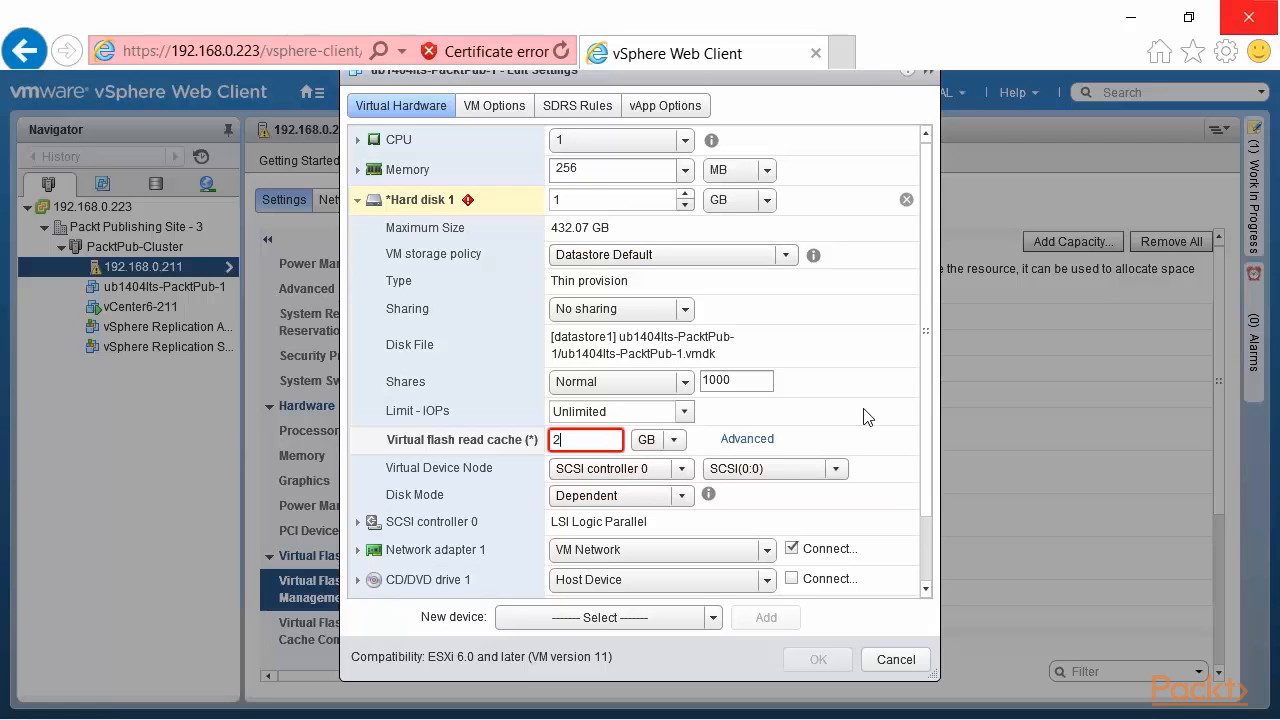
pyautogui.write('2')
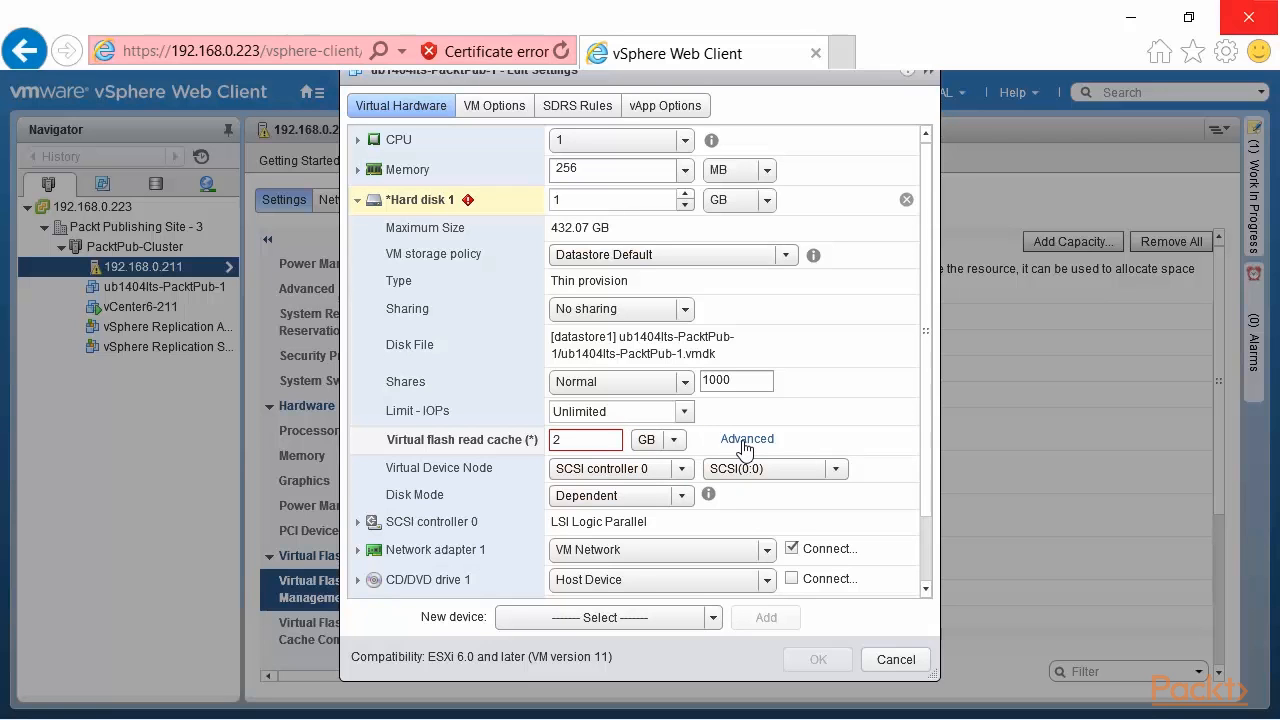
# - Examine Hard disk 1's advanced Virtual Flash Read Cache settings, including the block size choices, and check the allowed reservation range
pyautogui.click(745, 442)
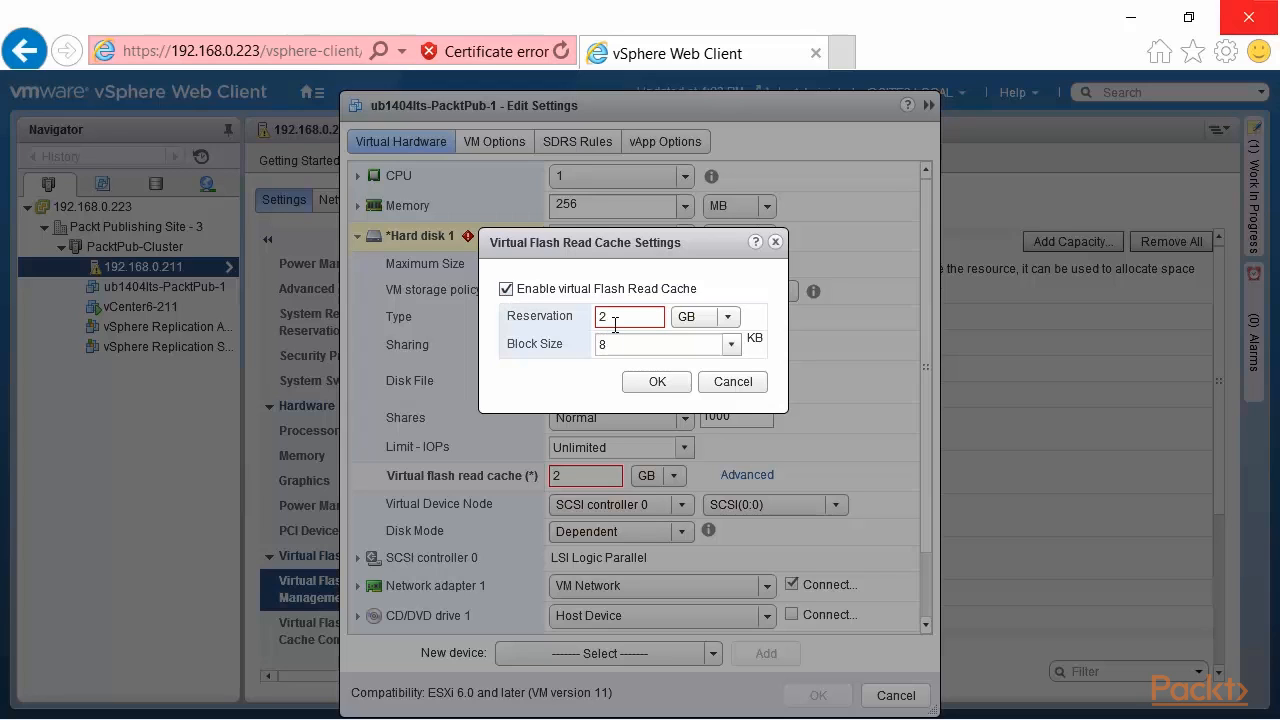
pyautogui.moveTo(615, 325)
pyautogui.click(733, 344)
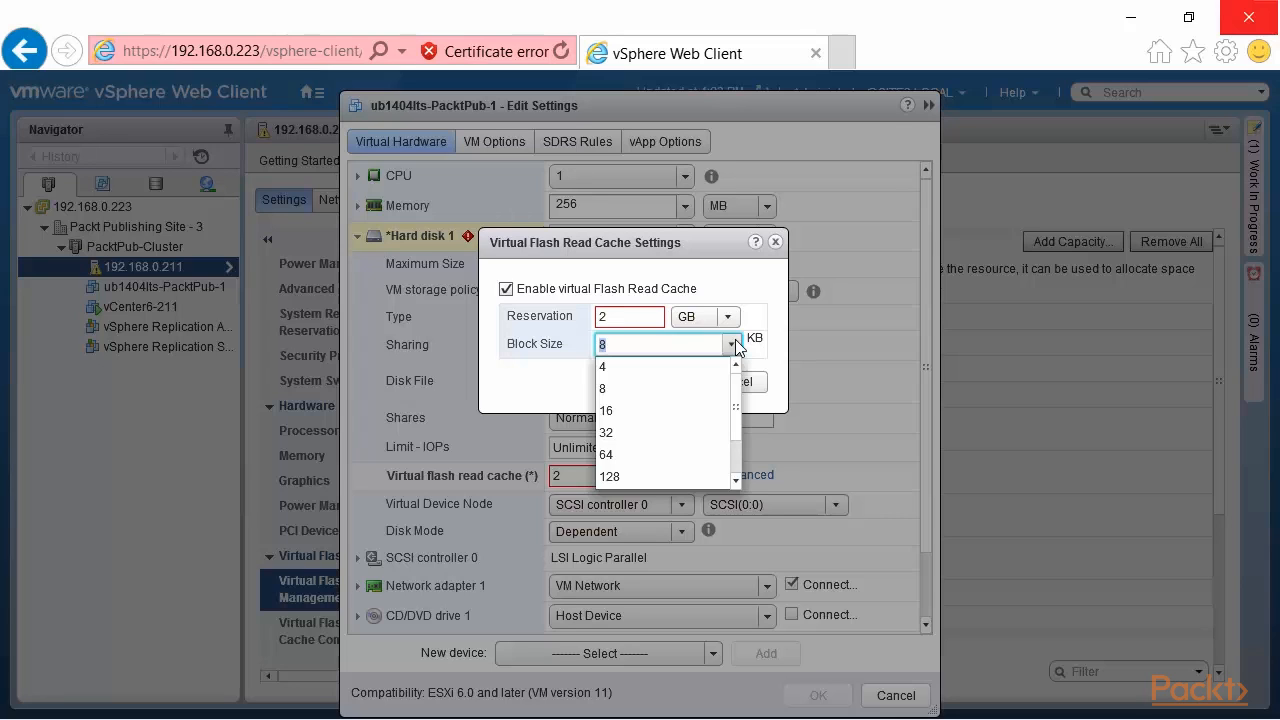
pyautogui.click(520, 388)
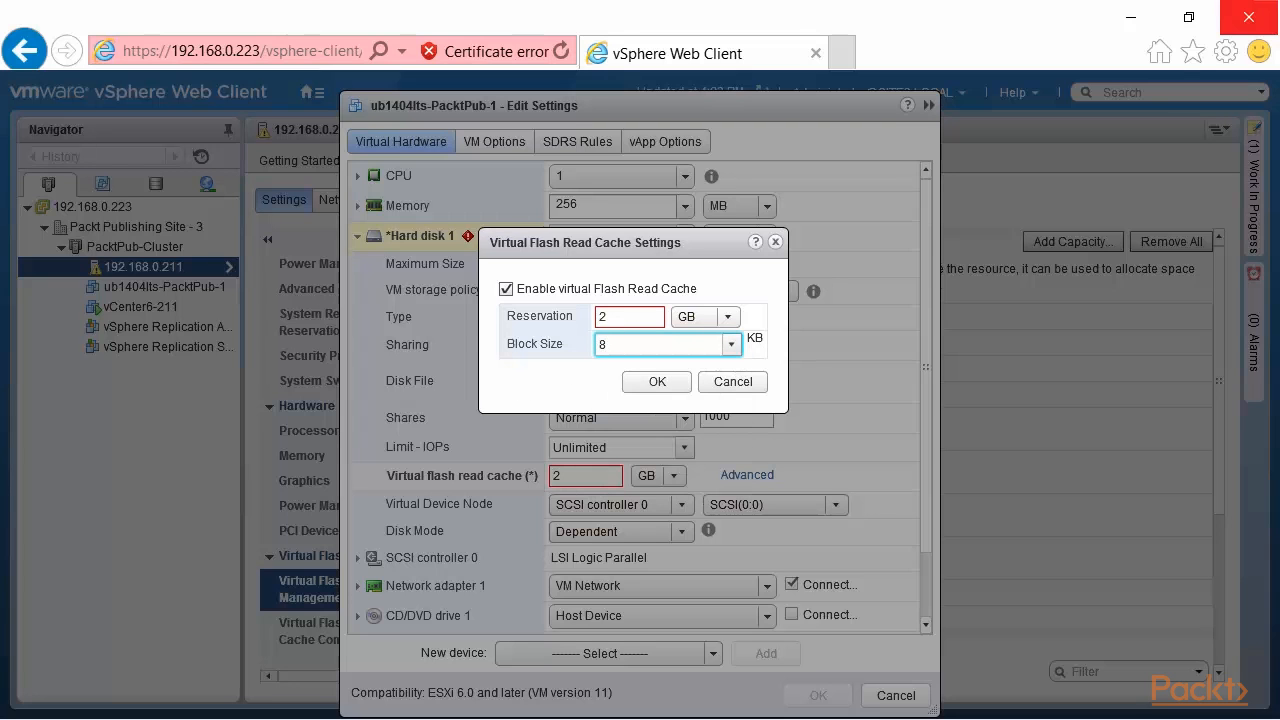
pyautogui.press('Return')
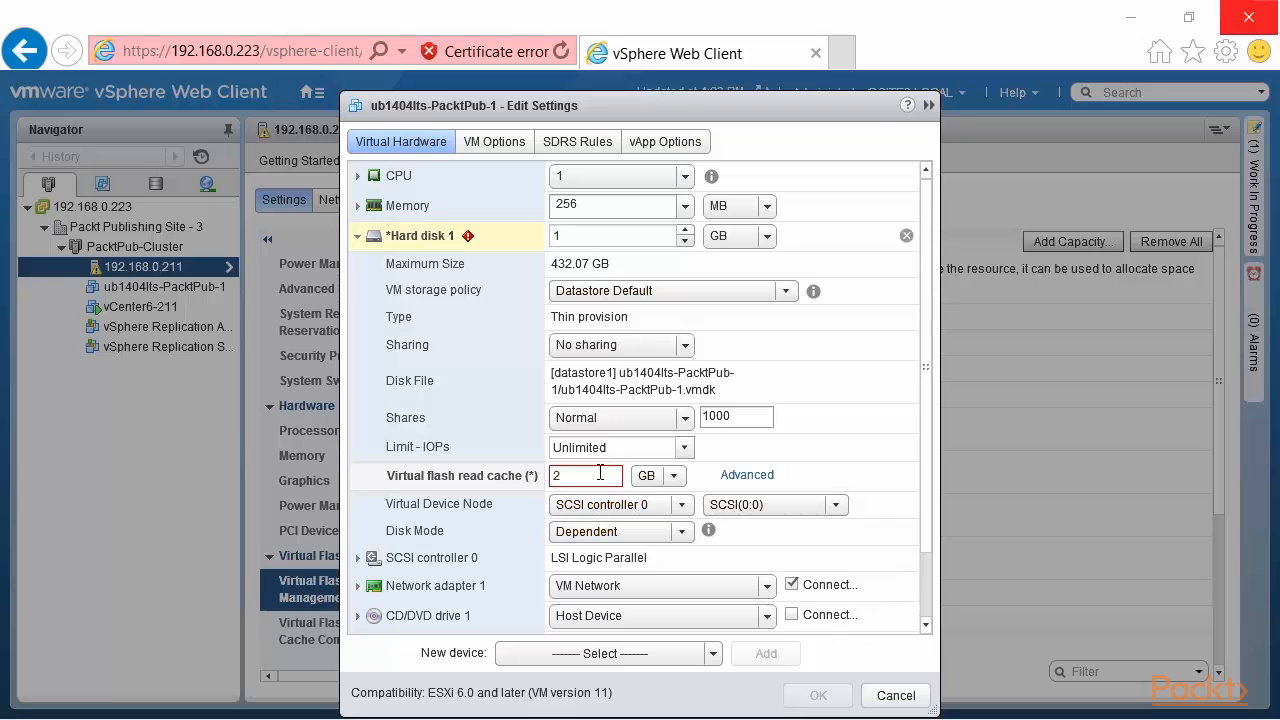
pyautogui.moveTo(600, 473)
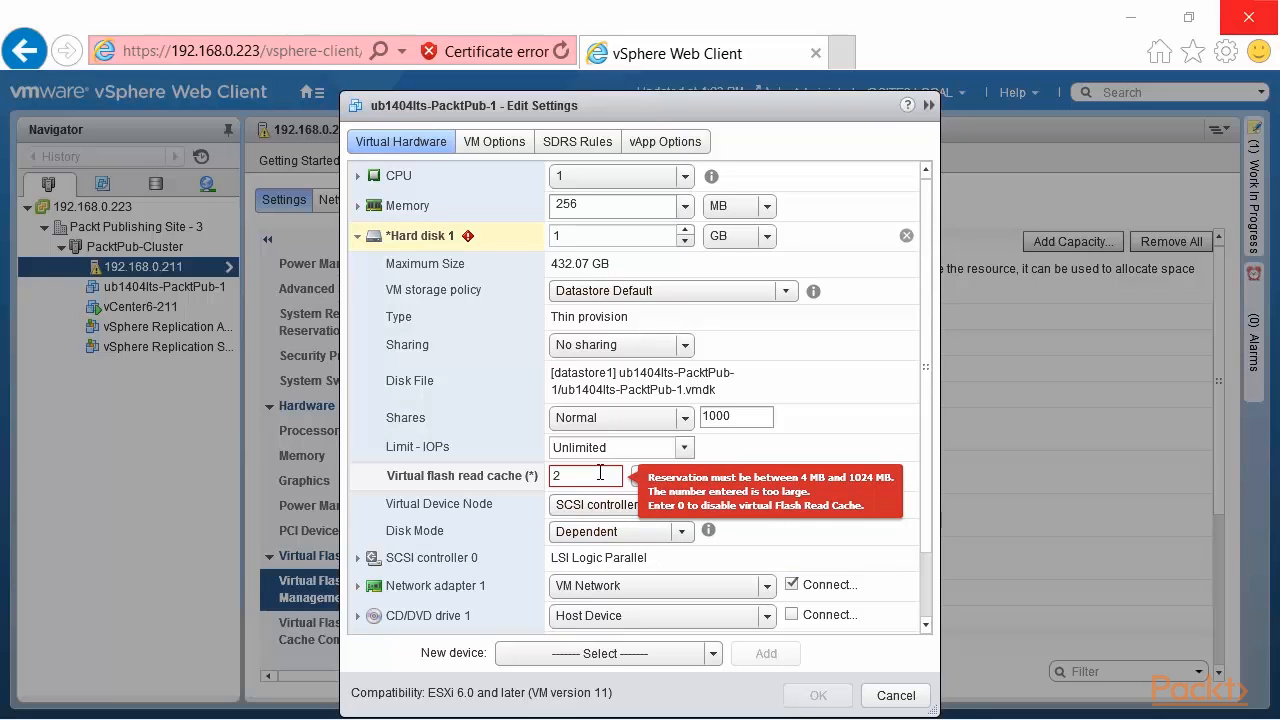
# - Set Hard disk 1's virtual flash read cache to 512 MB and save the virtual machine's settings
pyautogui.doubleClick(600, 473)
pyautogui.write('500')
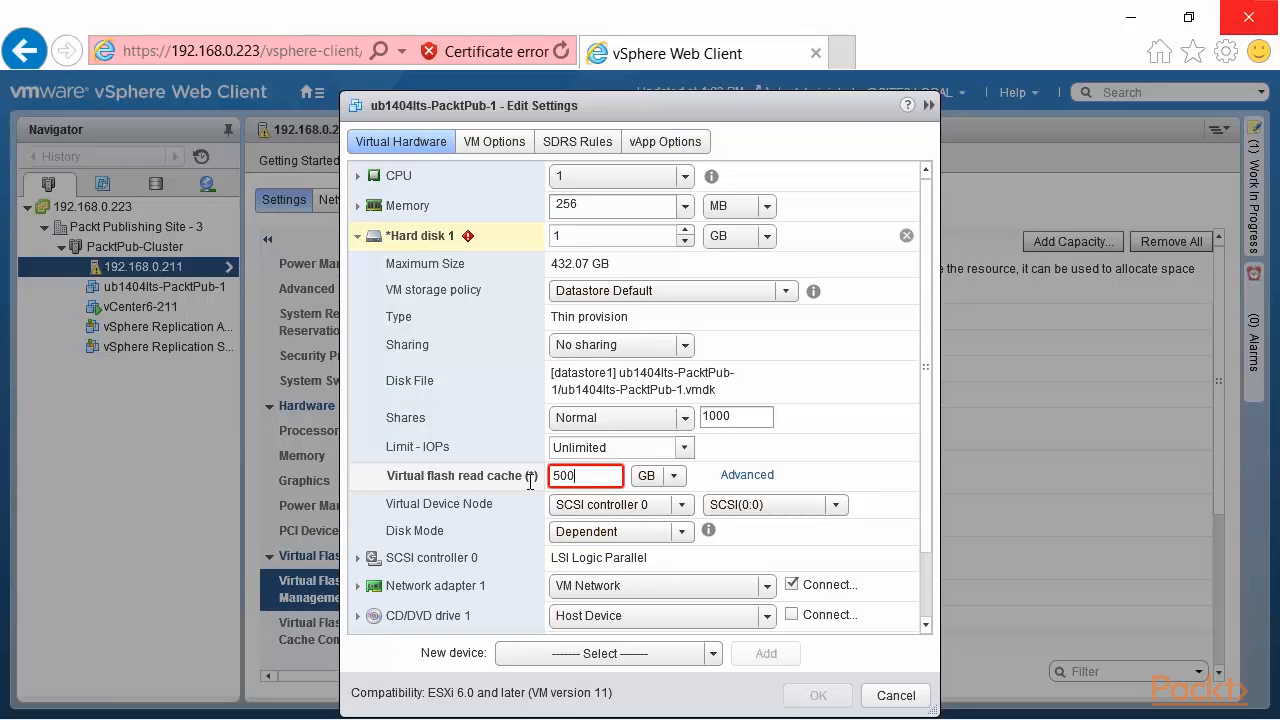
pyautogui.click(656, 476)
pyautogui.click(657, 498)
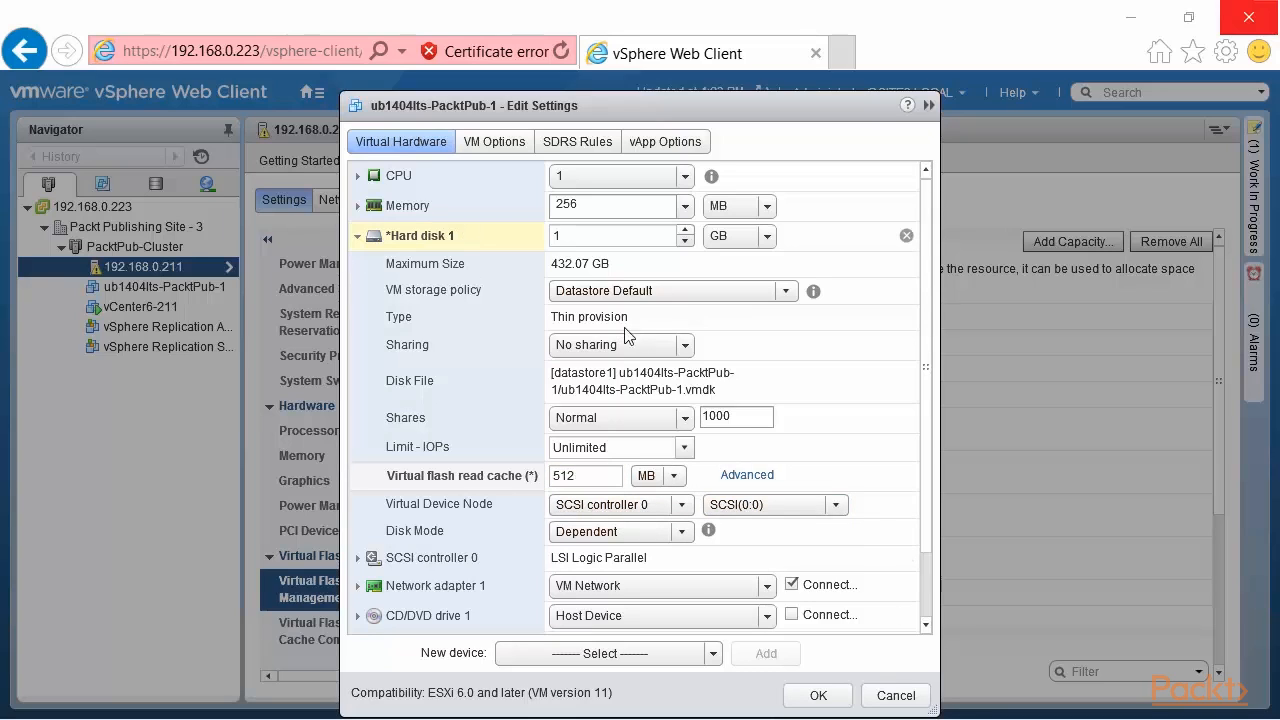
pyautogui.click(818, 697)
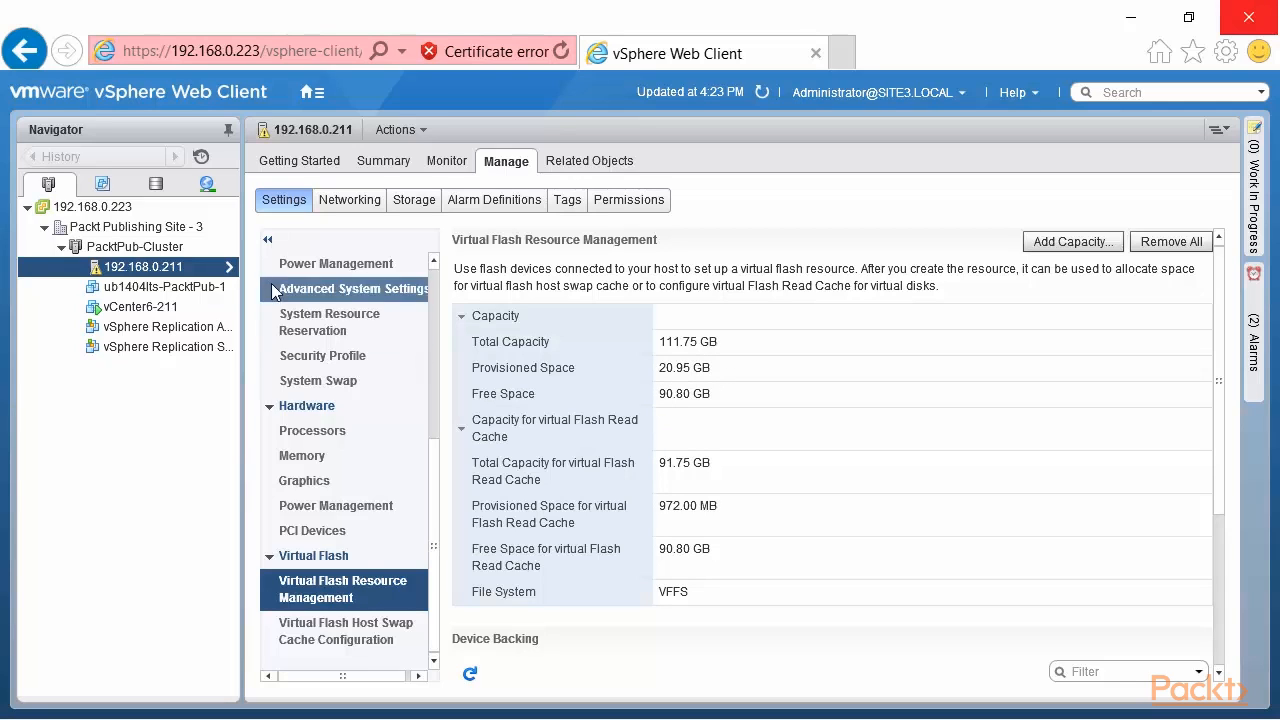
# - Power on virtual machine ub1404lts-PacktPub-1 and open its console
pyautogui.rightClick(173, 290)
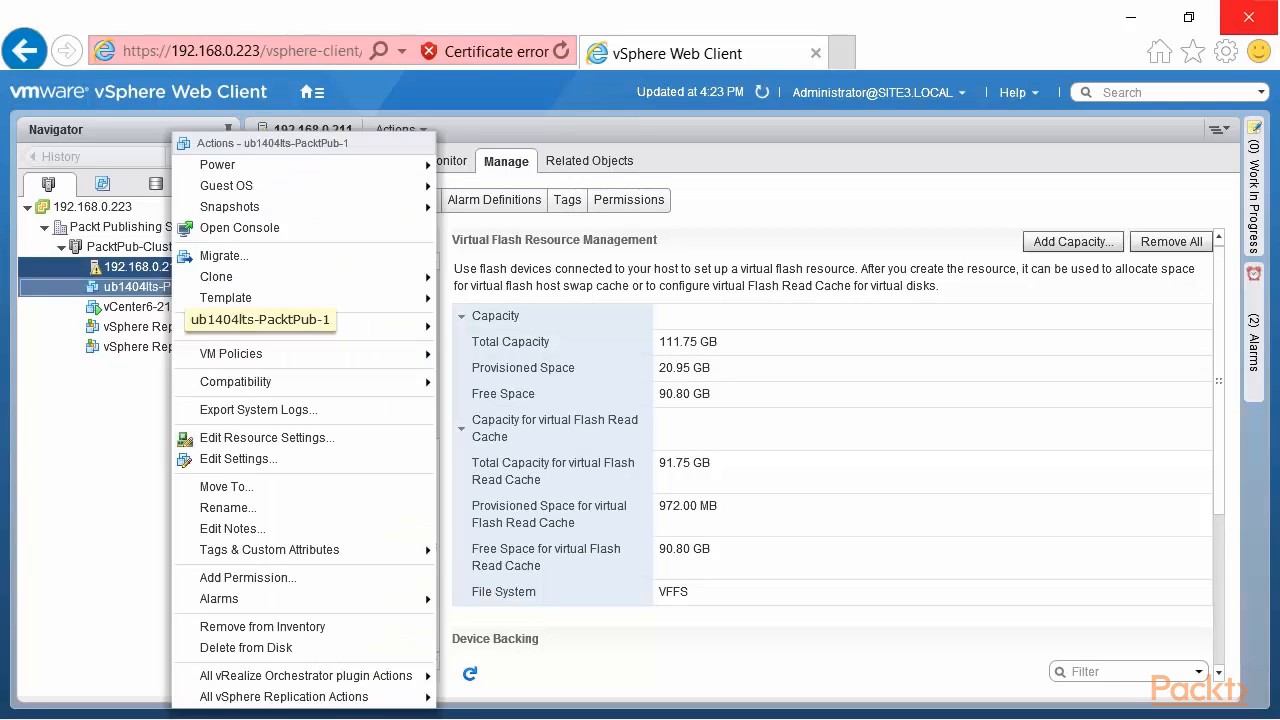
pyautogui.moveTo(385, 167)
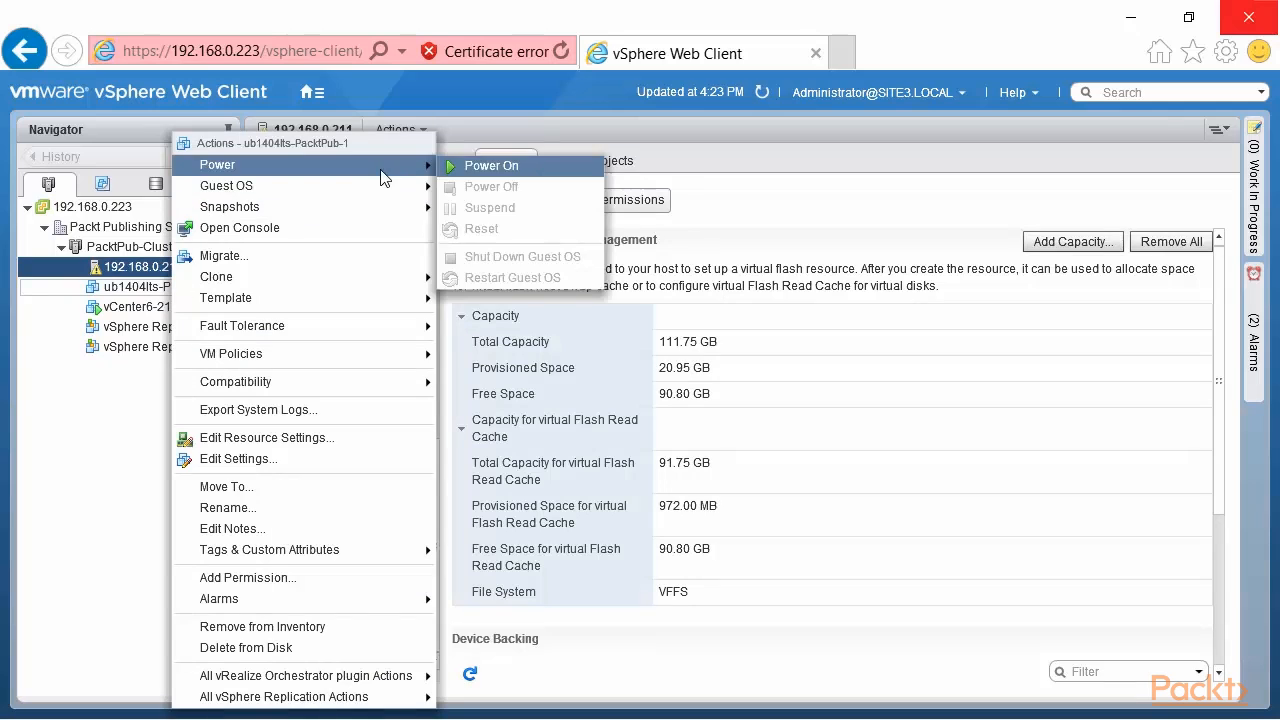
pyautogui.click(447, 167)
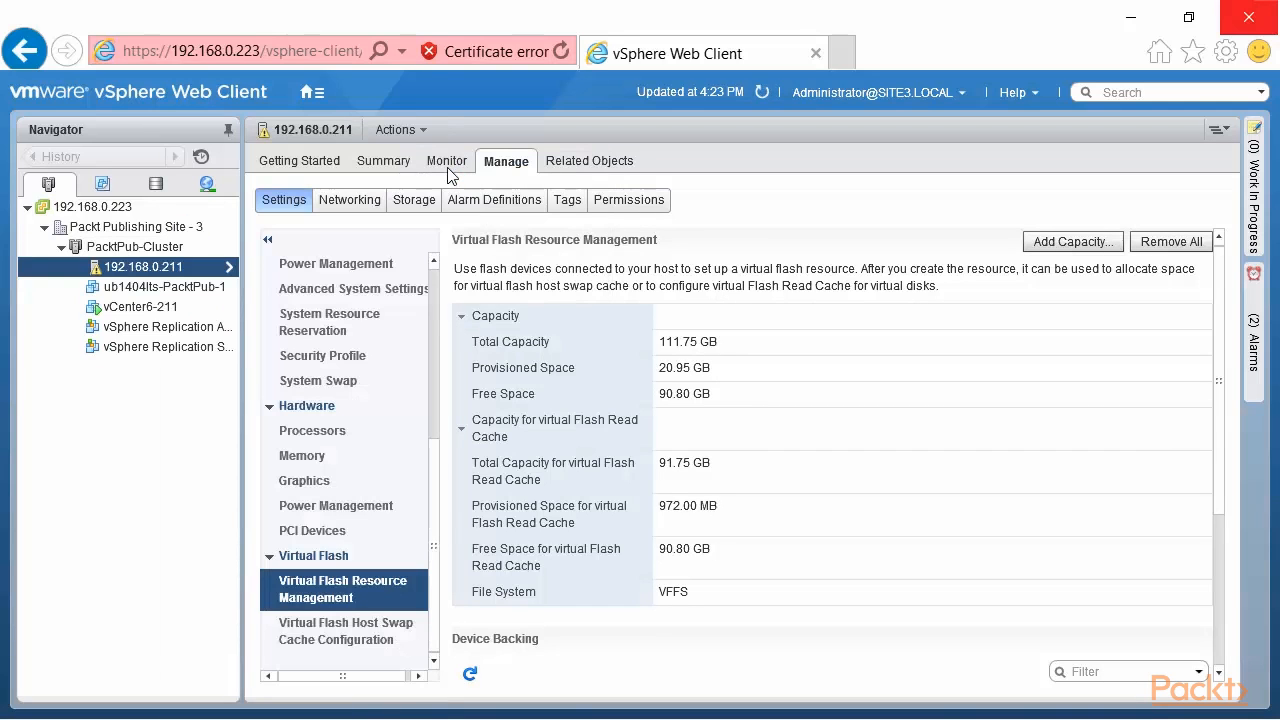
pyautogui.rightClick(181, 296)
pyautogui.click(226, 230)
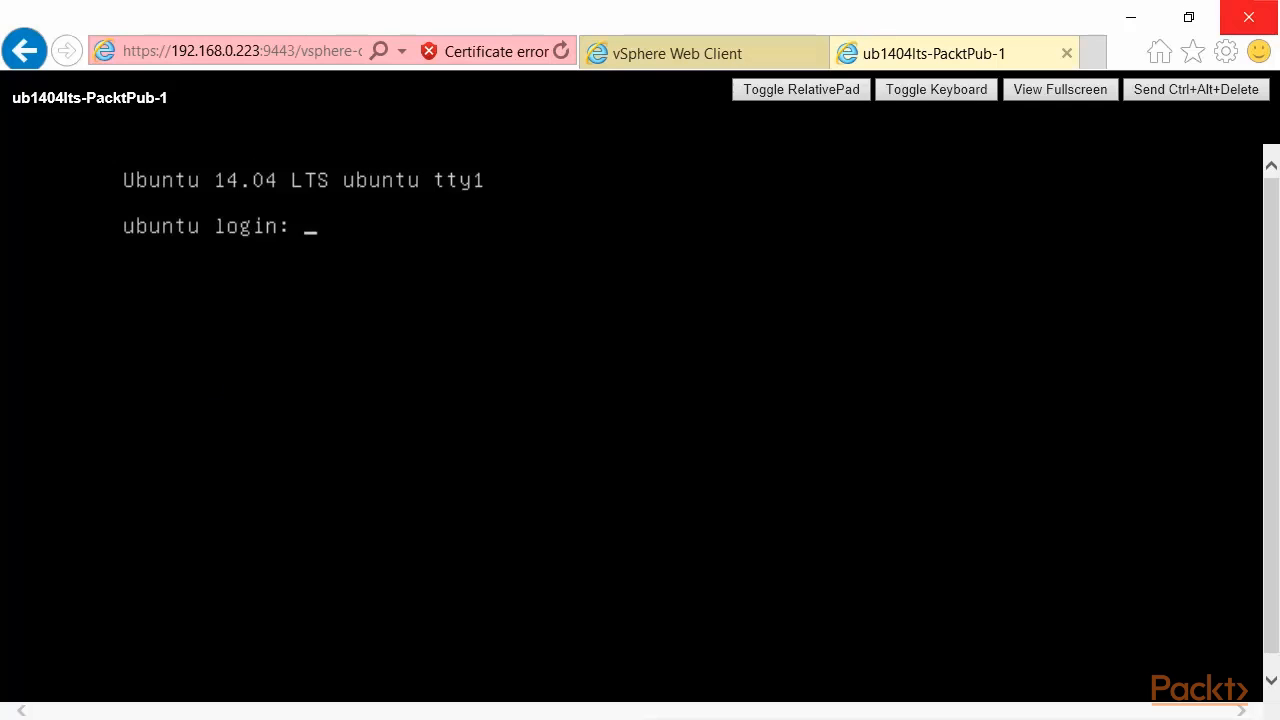
# - Return to the vSphere Web Client, refresh it, and examine host 192.168.0.211's virtual flash provisioned and free space
pyautogui.click(722, 54)
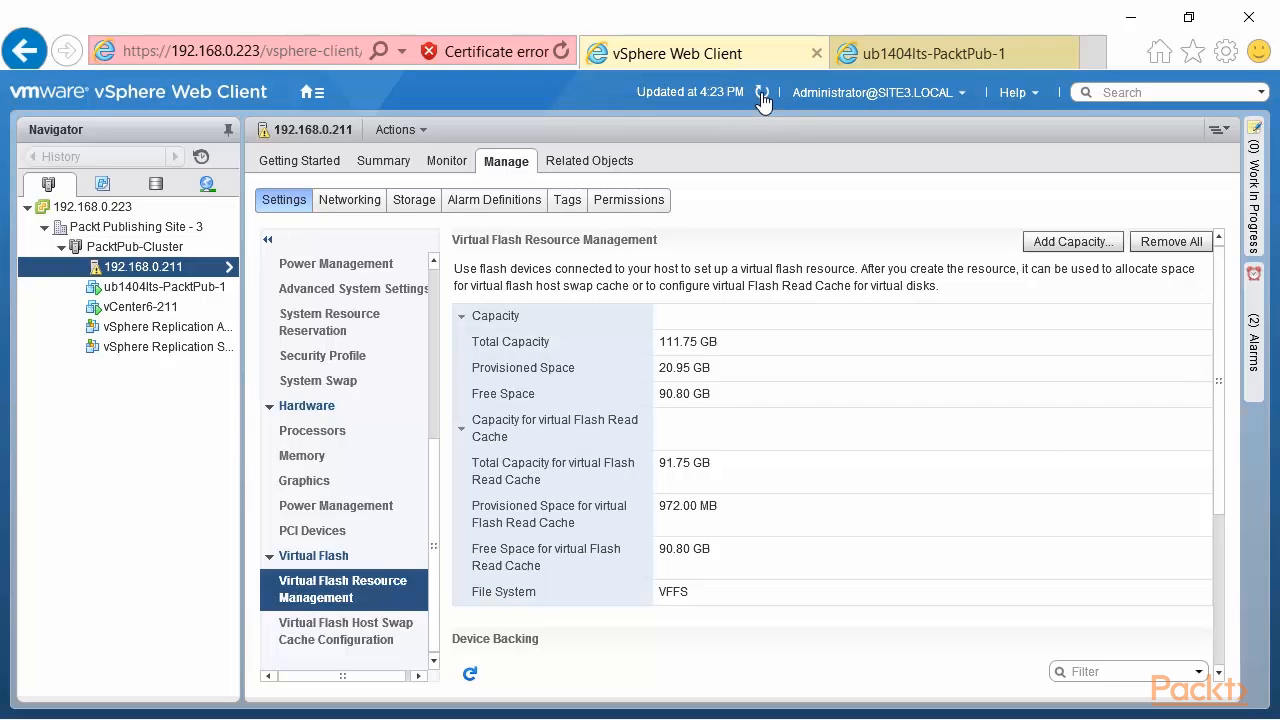
pyautogui.click(762, 93)
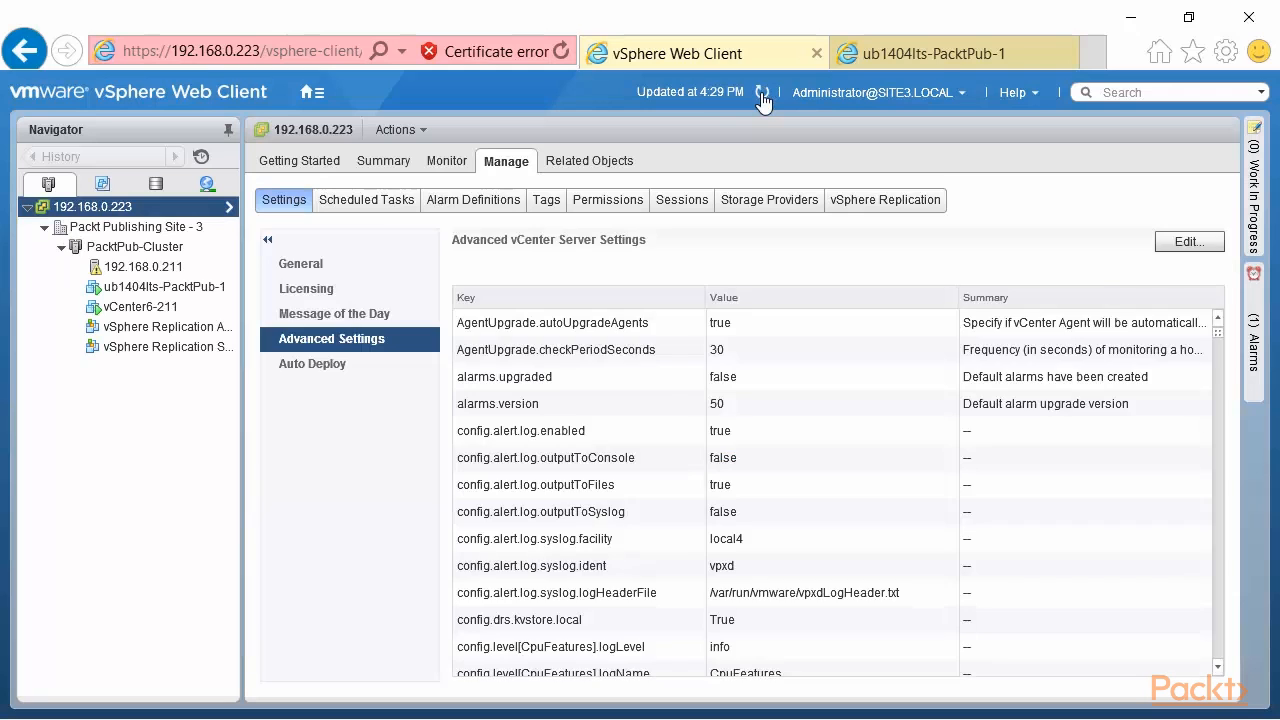
pyautogui.click(143, 266)
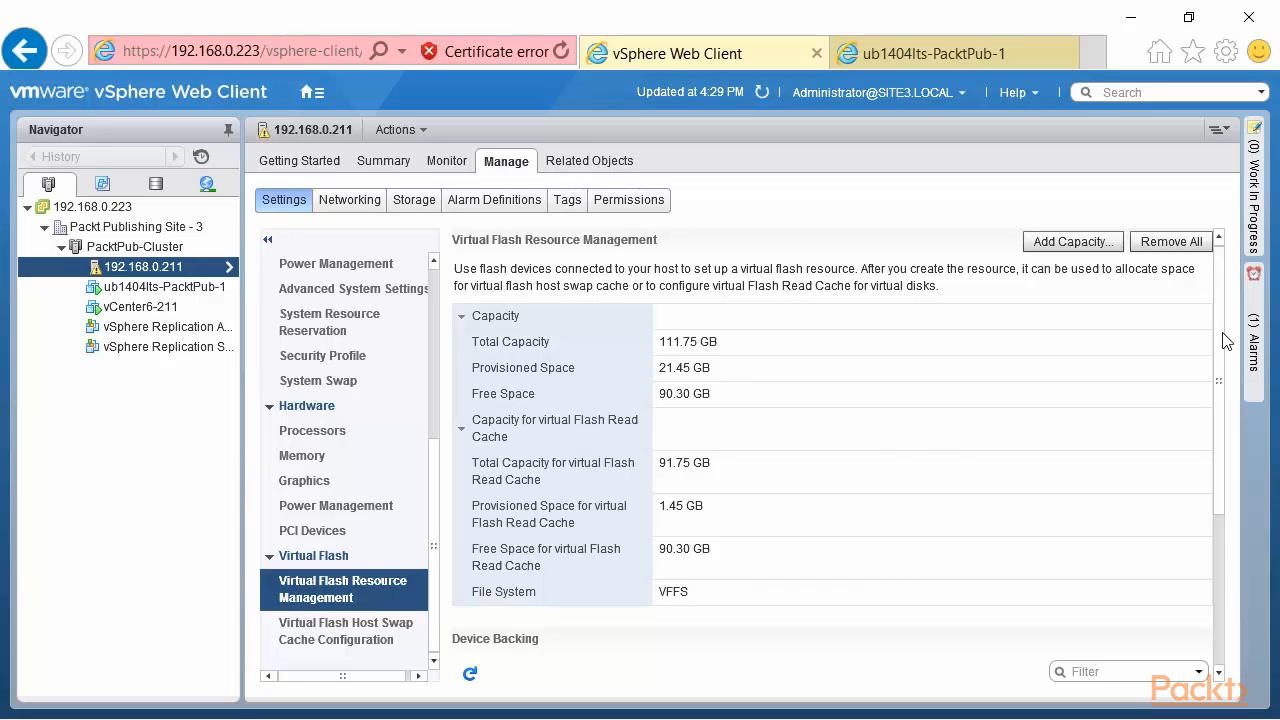
pyautogui.scroll(-3, 1214, 350)
pyautogui.scroll(3, 1206, 405)
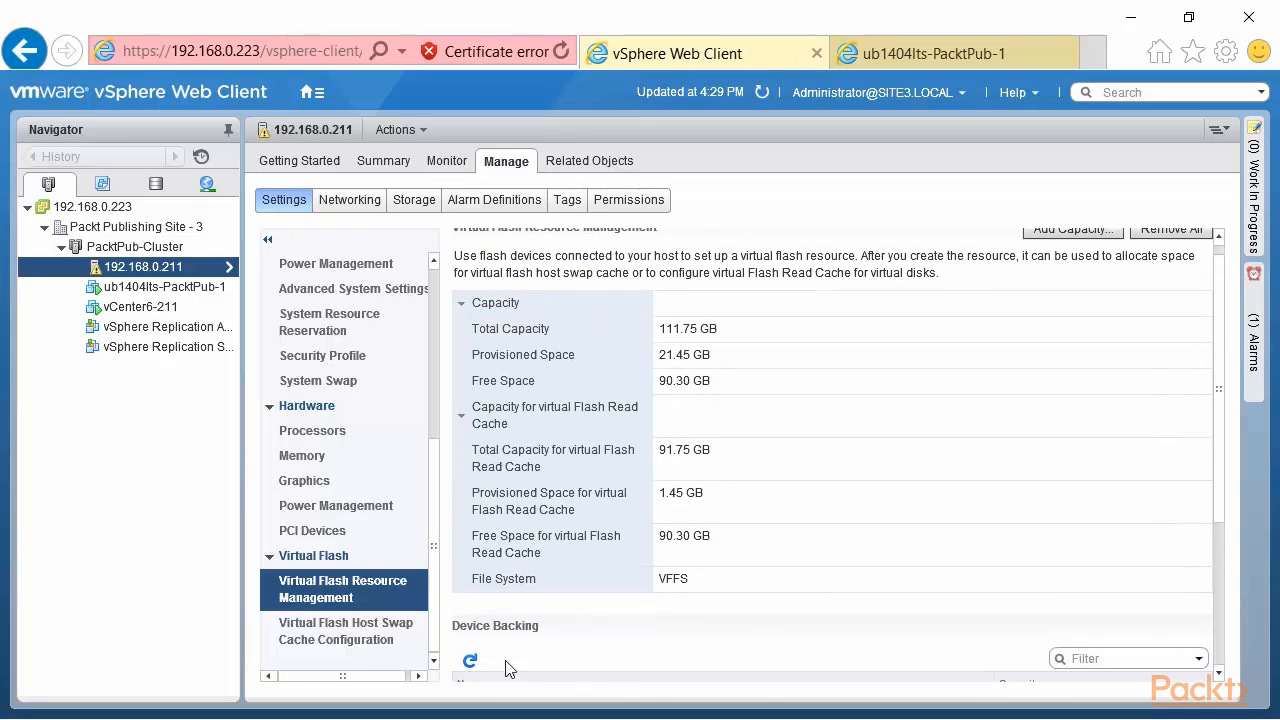
# - Set the virtual flash host swap cache on host 192.168.0.211 to 10 GB
pyautogui.click(345, 620)
pyautogui.click(1180, 245)
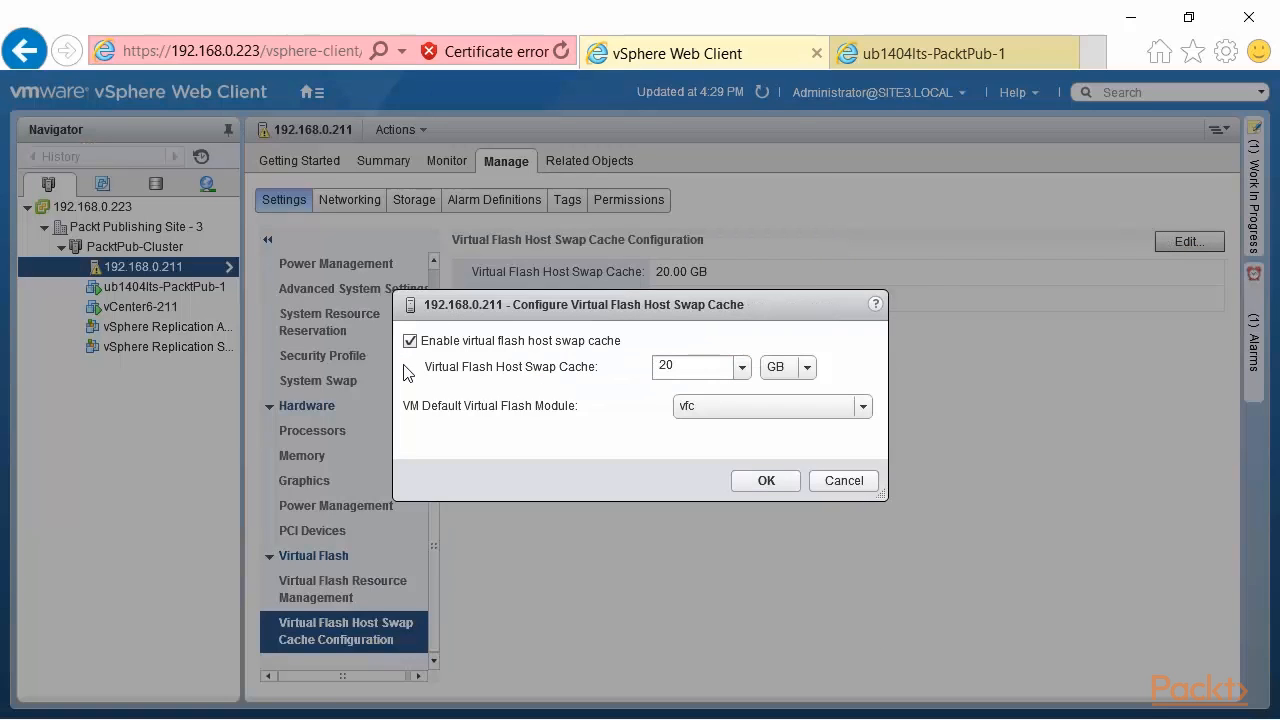
pyautogui.click(685, 367)
pyautogui.doubleClick(685, 367)
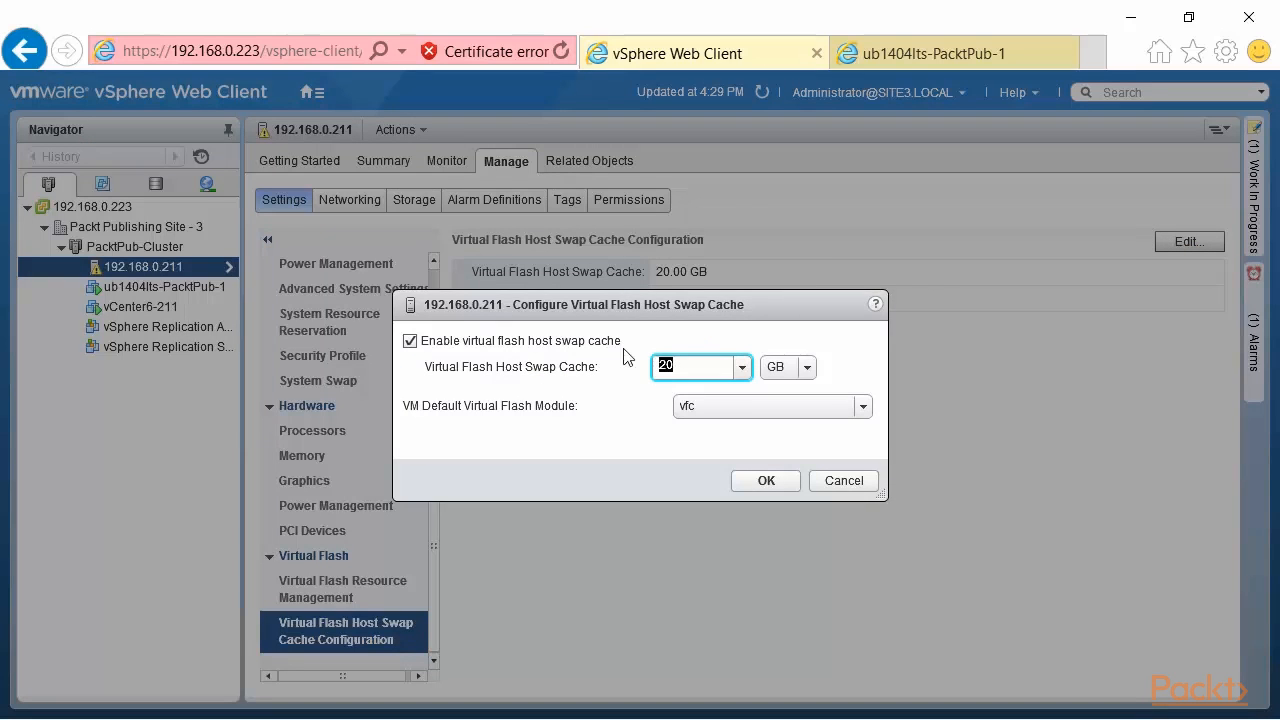
pyautogui.write('10')
pyautogui.click(754, 482)
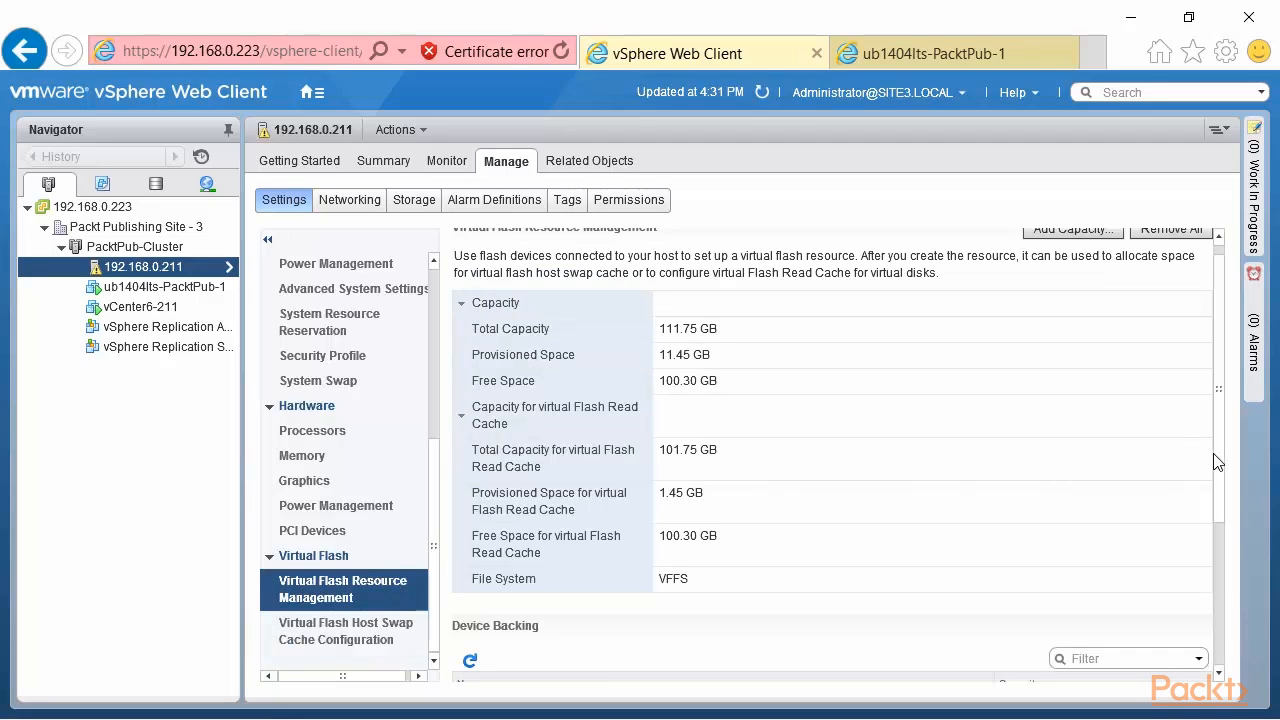
# - Try to remove the entire virtual flash resource from host 192.168.0.211 and erase its associated drives
pyautogui.scroll(1, 1222, 467)
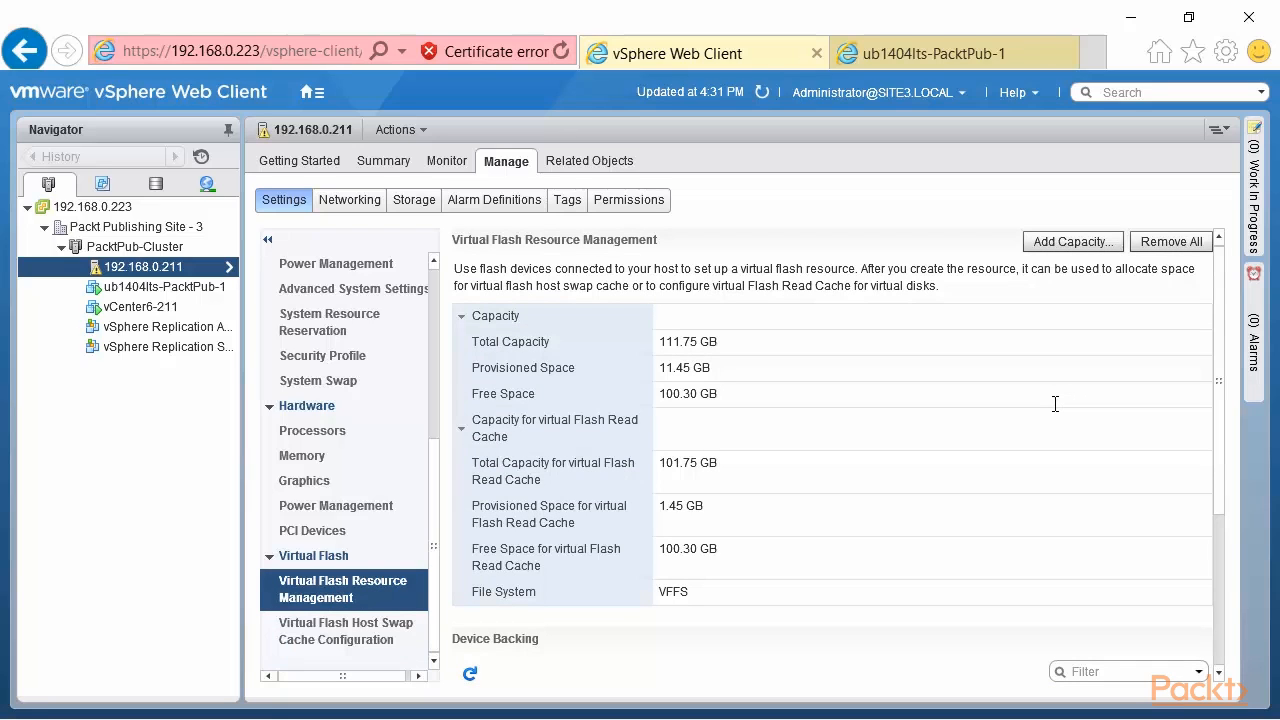
pyautogui.click(1172, 244)
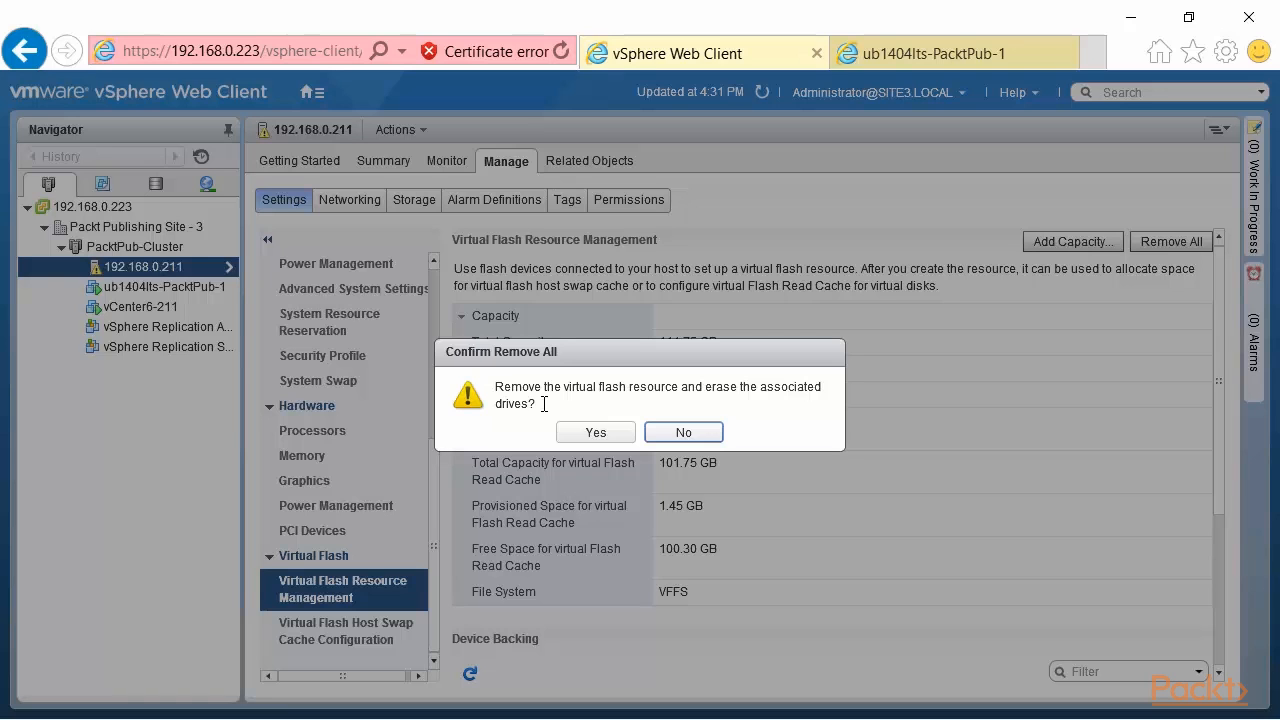
pyautogui.click(596, 432)
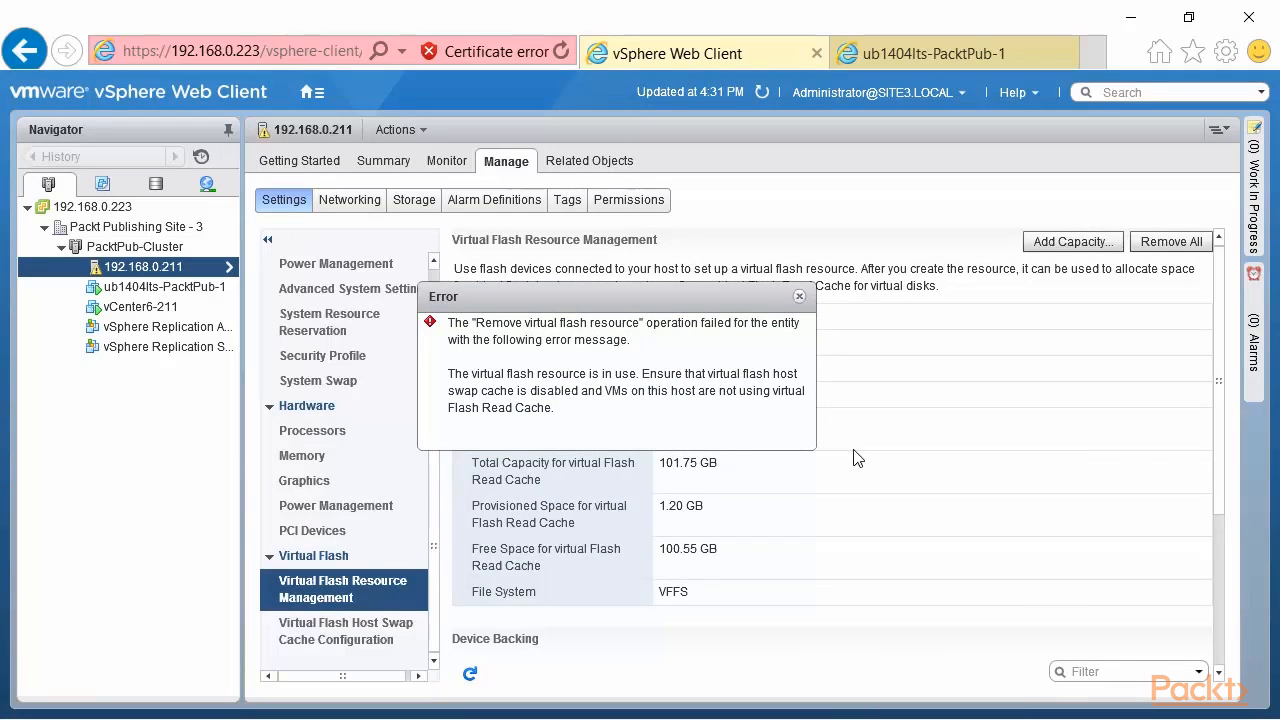
pyautogui.moveTo(448, 373); pyautogui.dragTo(637, 373)
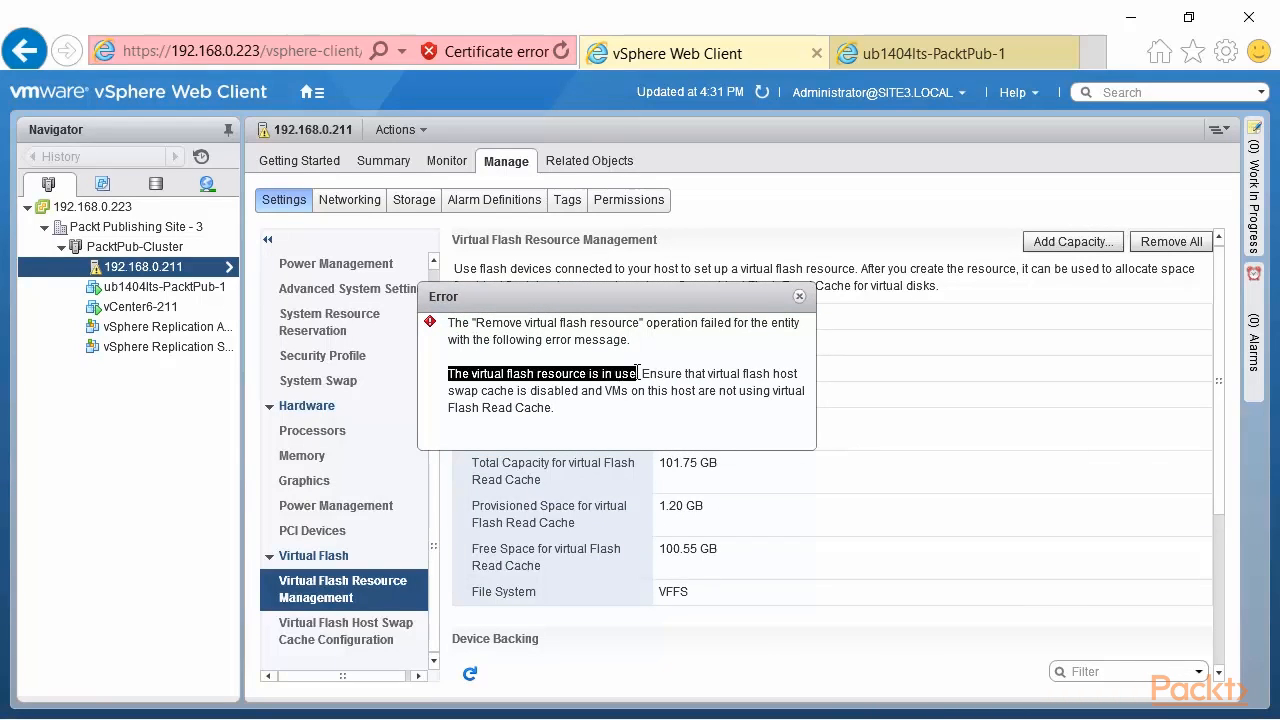
pyautogui.click(798, 298)
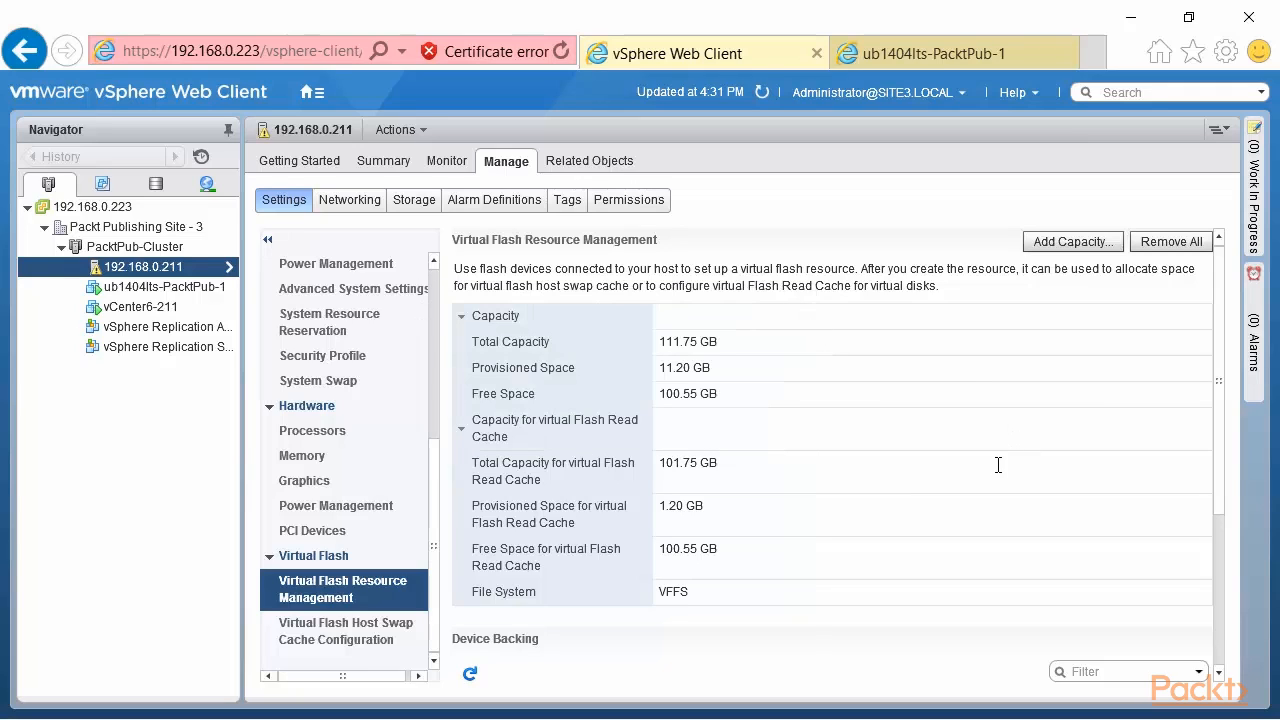
# - Disable Flash Read Cache on ub1404lts-PacktPub-1 by setting Hard disk 1's virtual flash read cache to 0 MB
pyautogui.rightClick(152, 285)
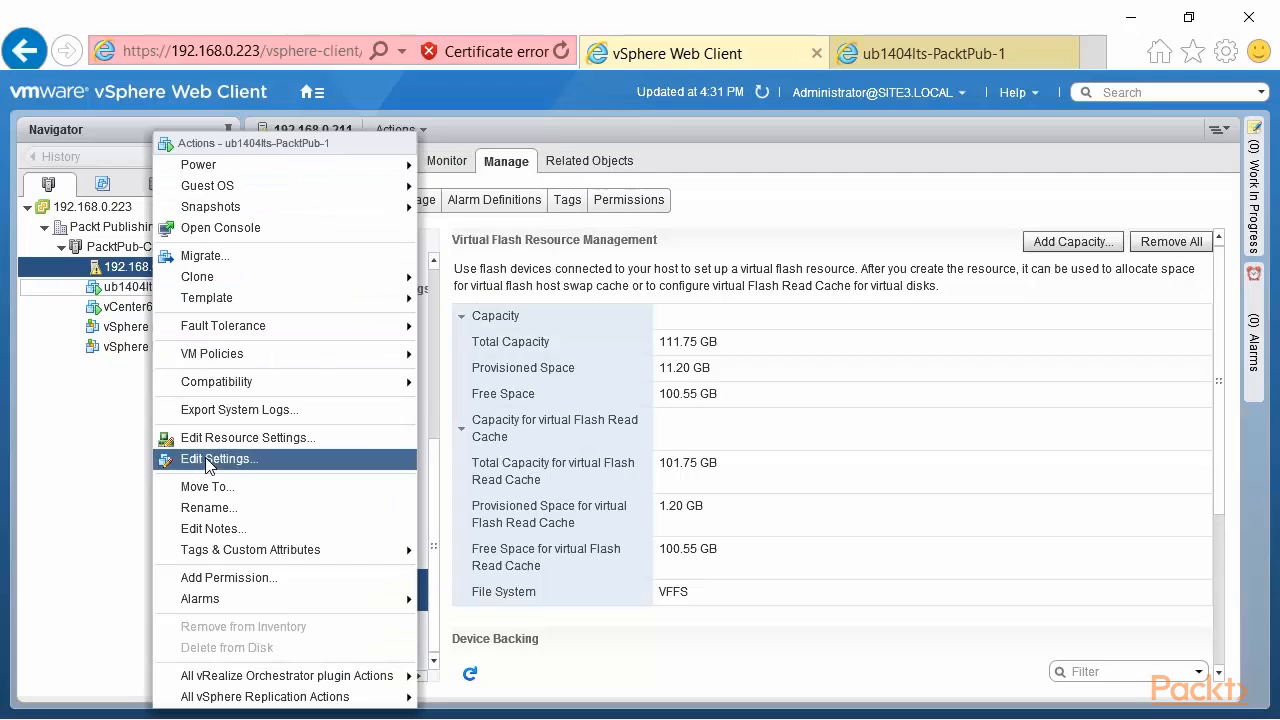
pyautogui.click(206, 455)
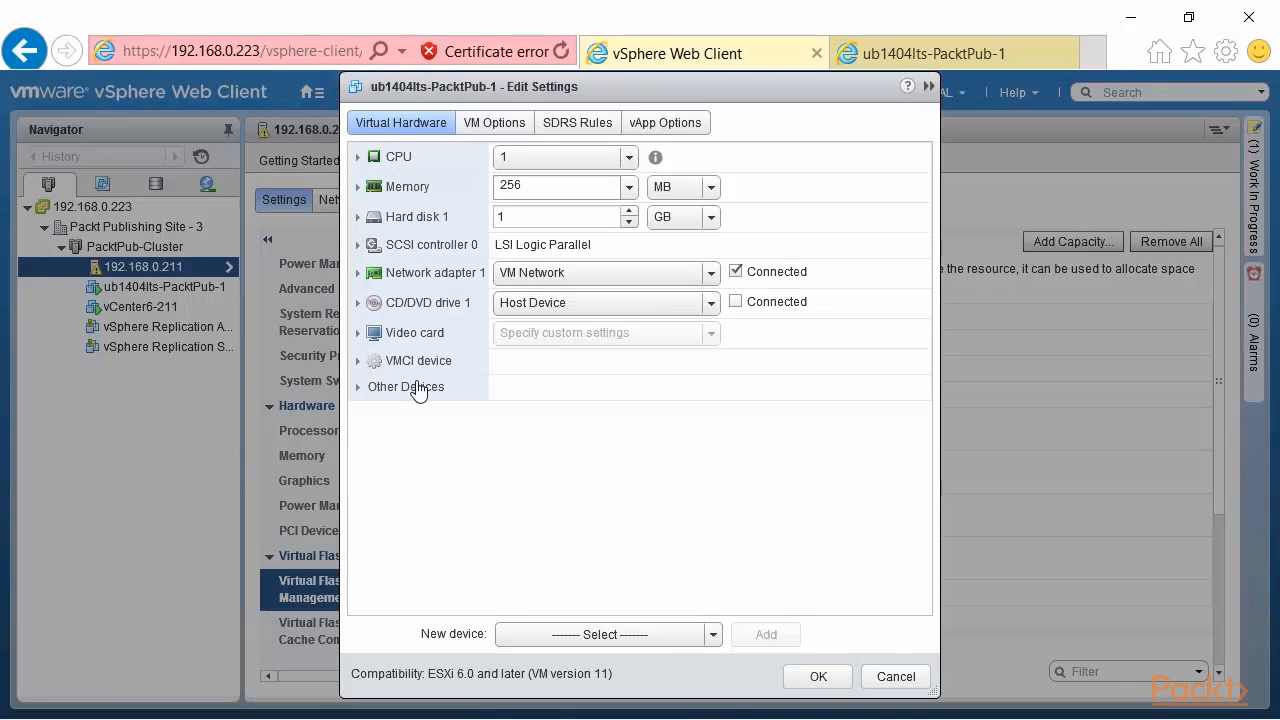
pyautogui.click(358, 217)
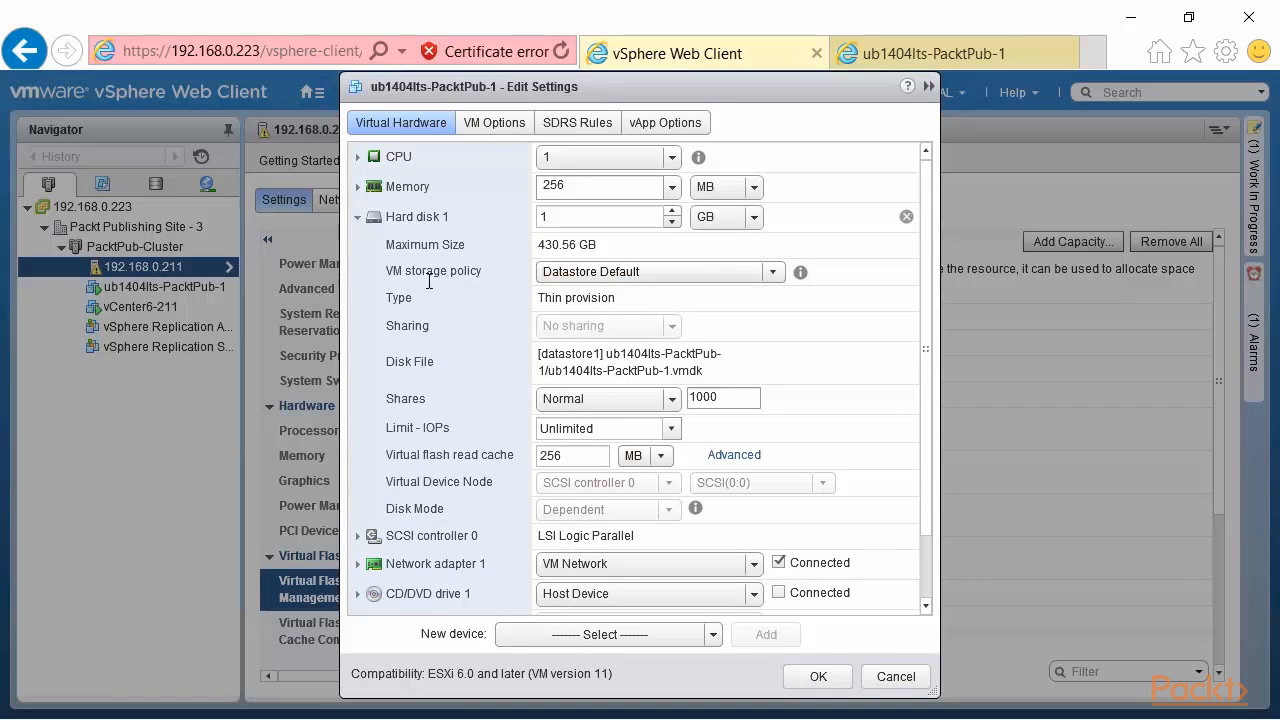
pyautogui.moveTo(580, 458); pyautogui.dragTo(447, 456)
pyautogui.write('0')
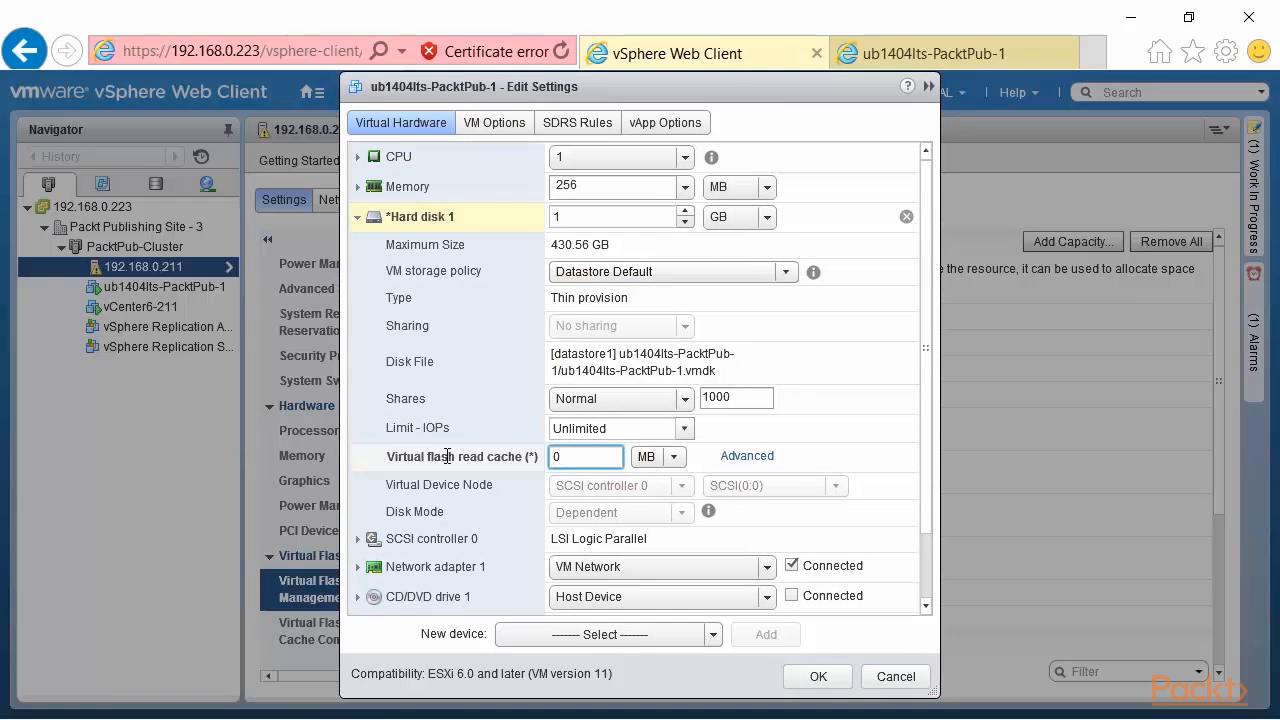
pyautogui.click(820, 678)
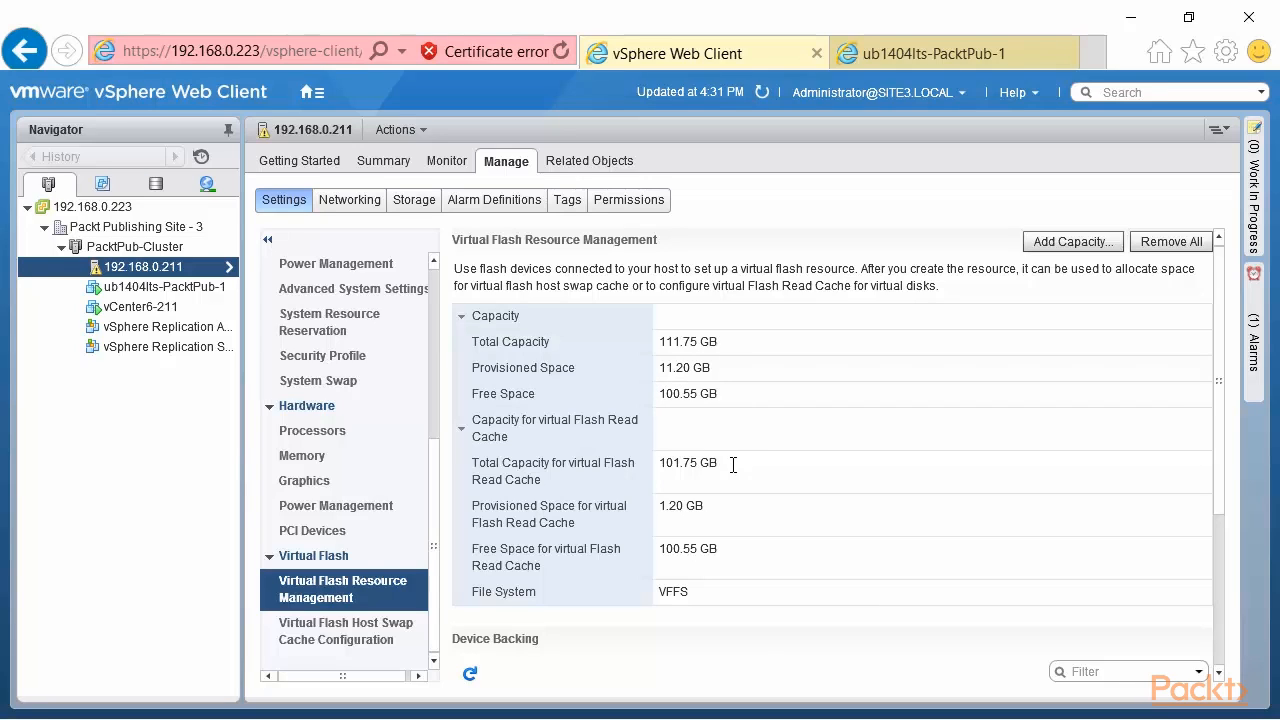
# - Try again to remove the host's virtual flash resource and read the requirements for its removal
pyautogui.click(1170, 242)
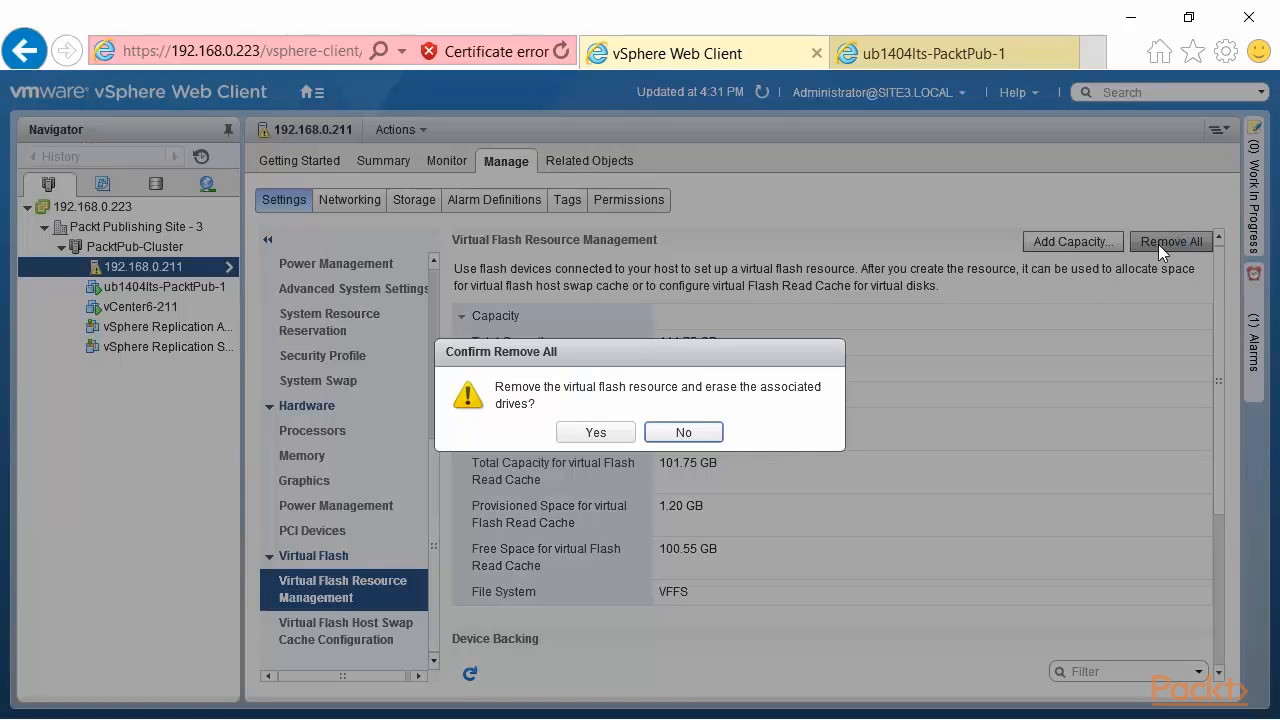
pyautogui.click(594, 429)
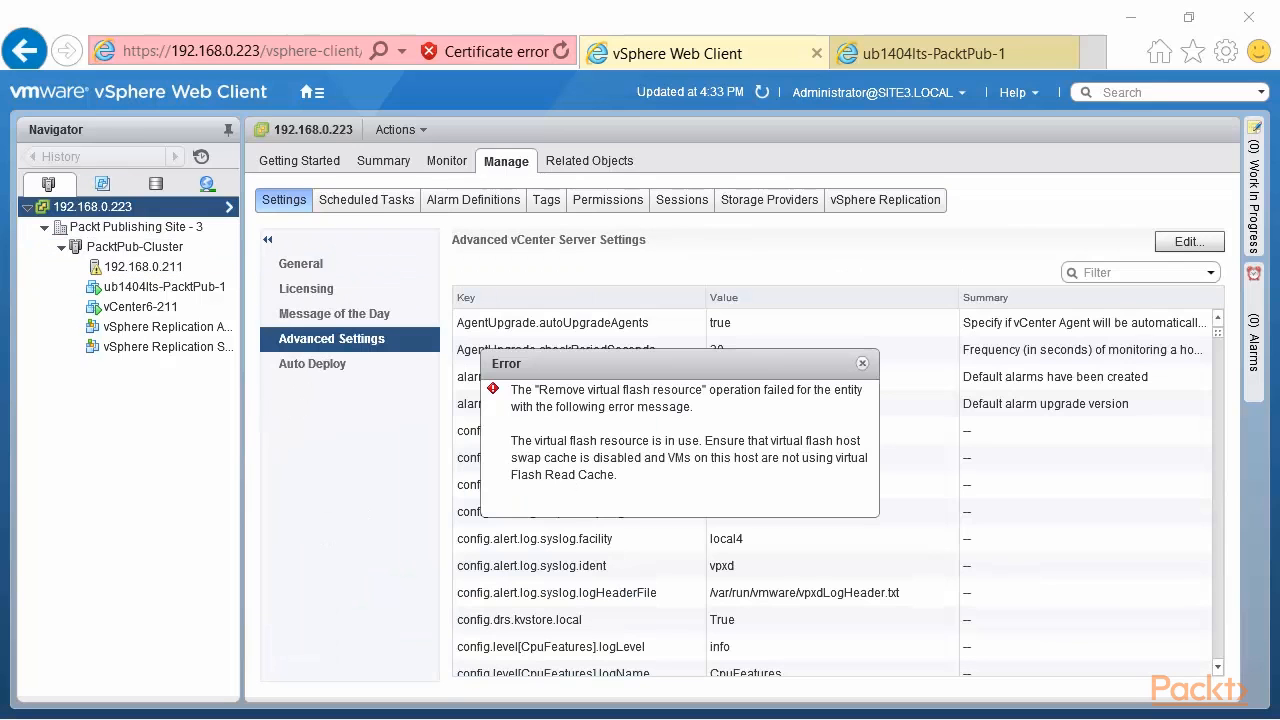
pyautogui.moveTo(706, 440); pyautogui.dragTo(514, 437)
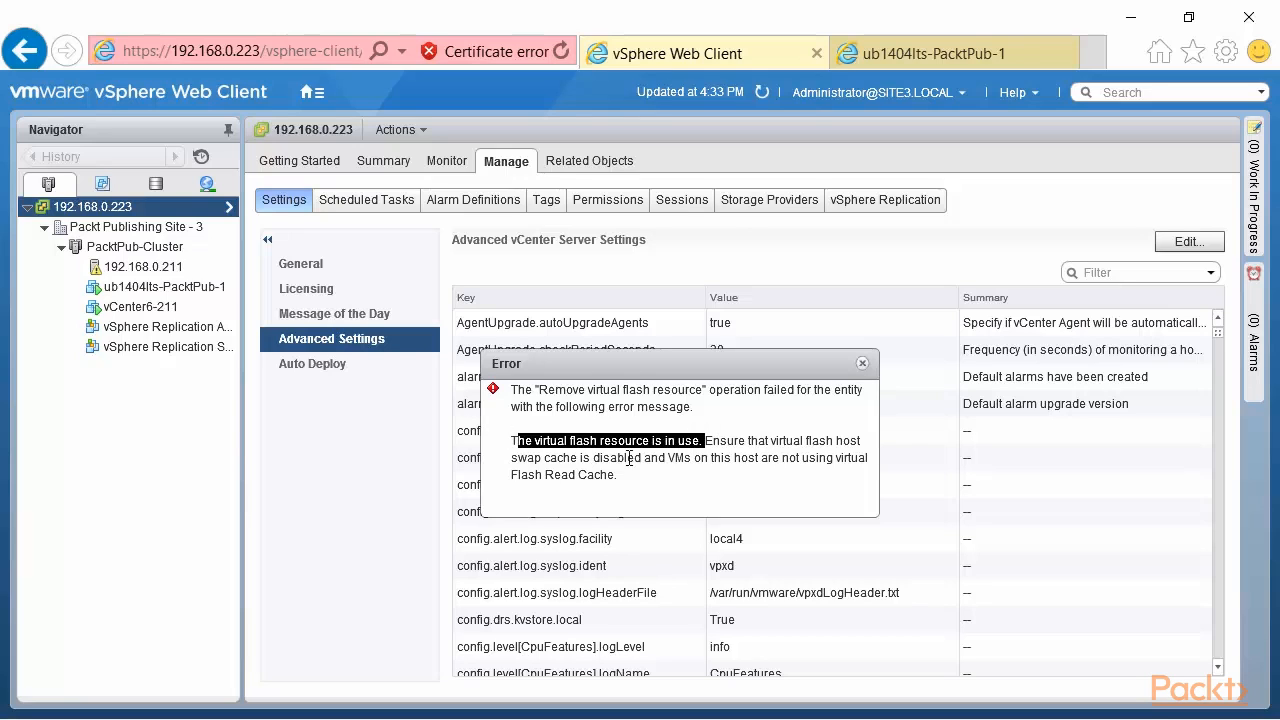
pyautogui.click(707, 440)
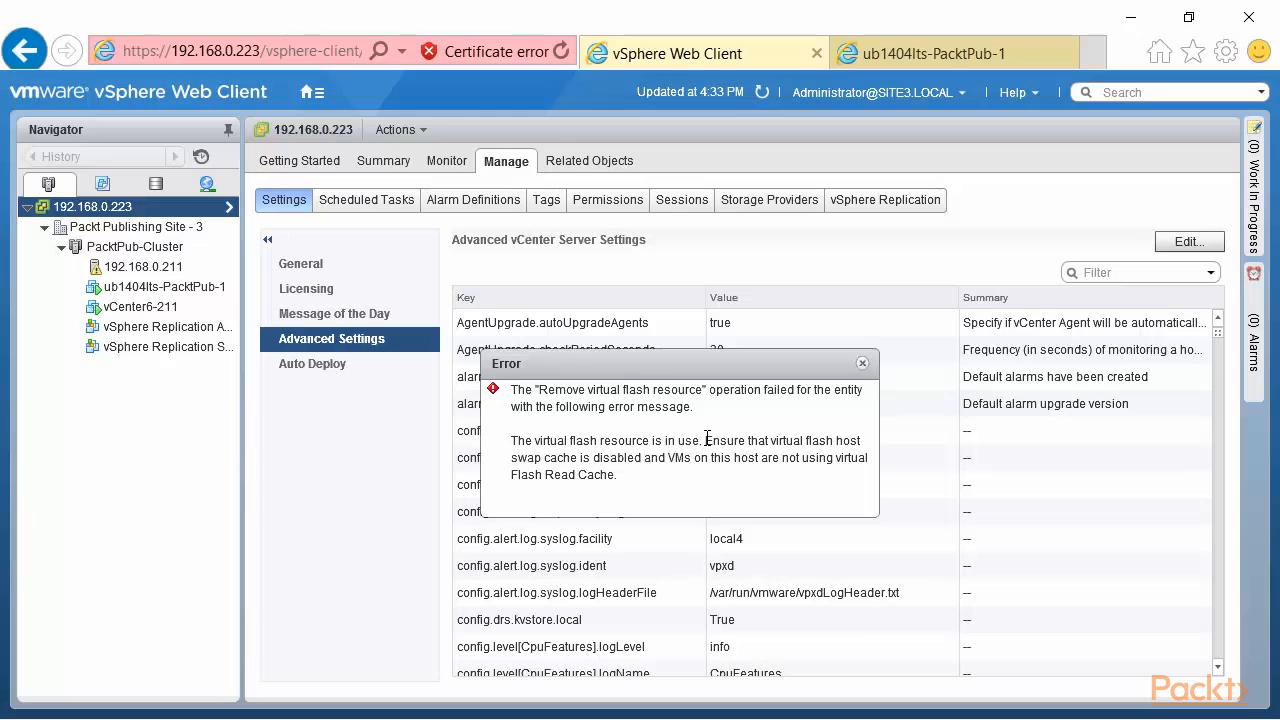
pyautogui.moveTo(707, 440); pyautogui.dragTo(640, 466)
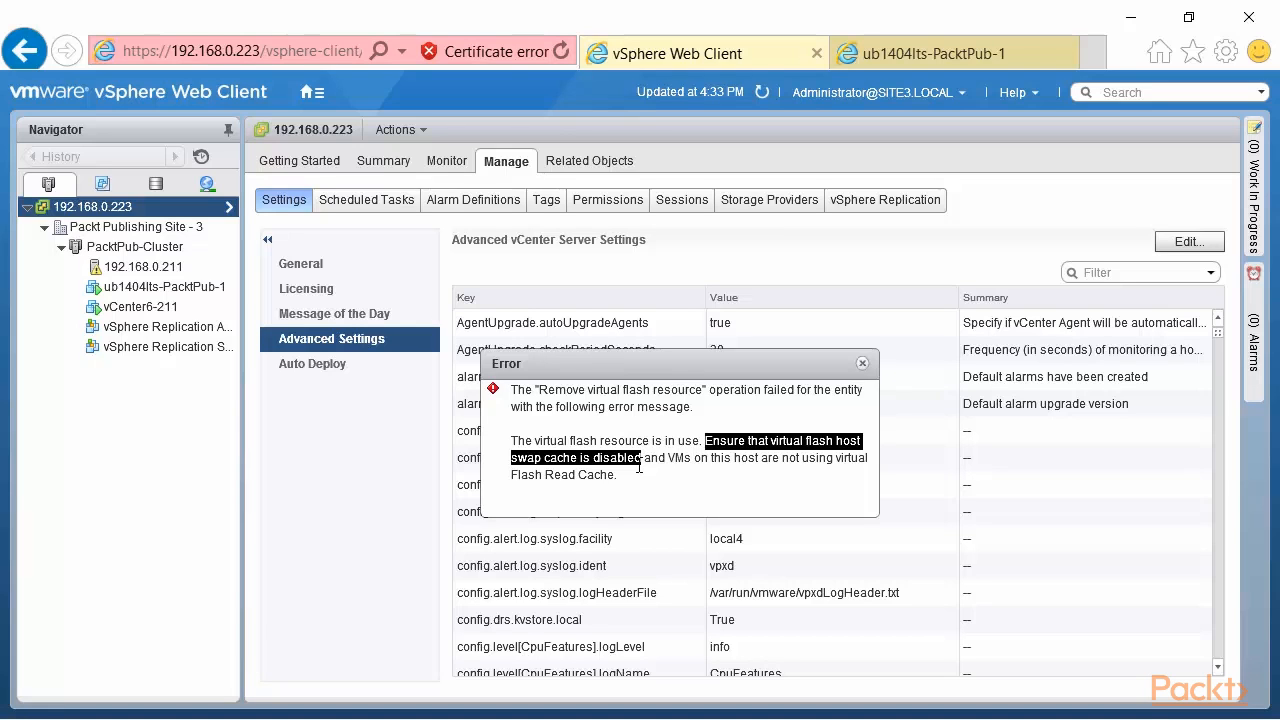
# - Disable the virtual flash host swap cache on host 192.168.0.211
pyautogui.click(190, 268)
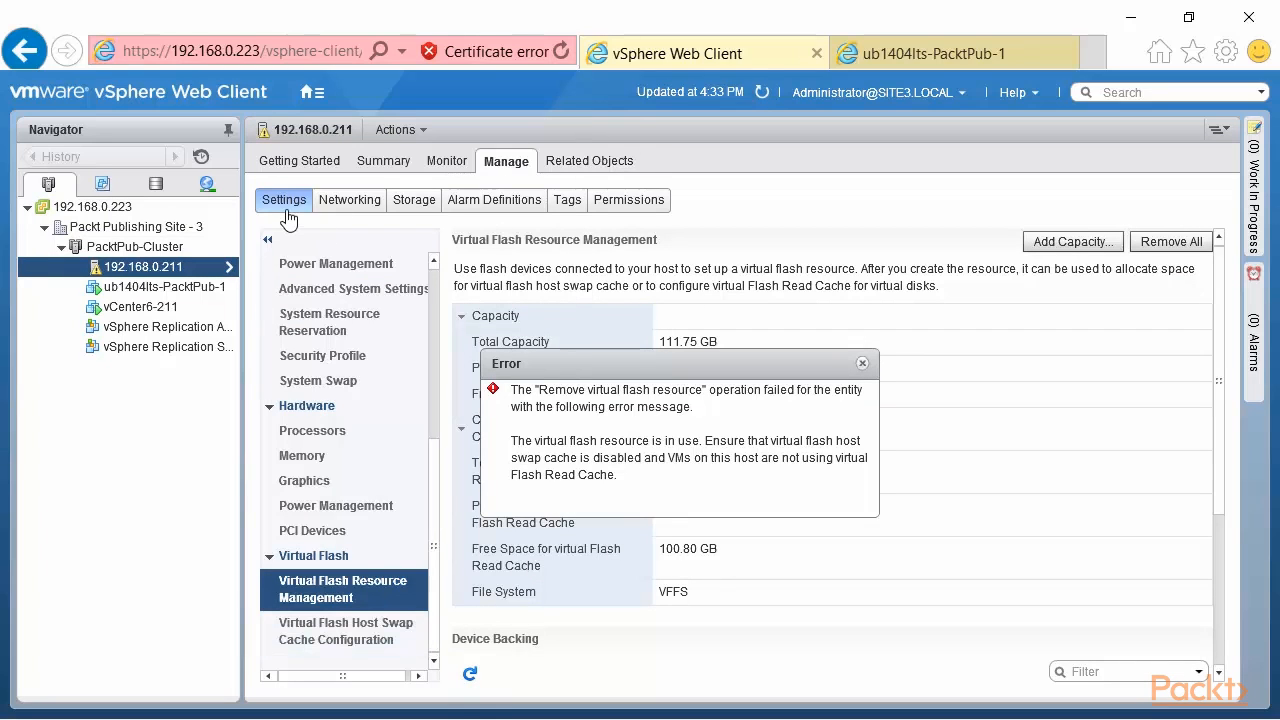
pyautogui.click(356, 635)
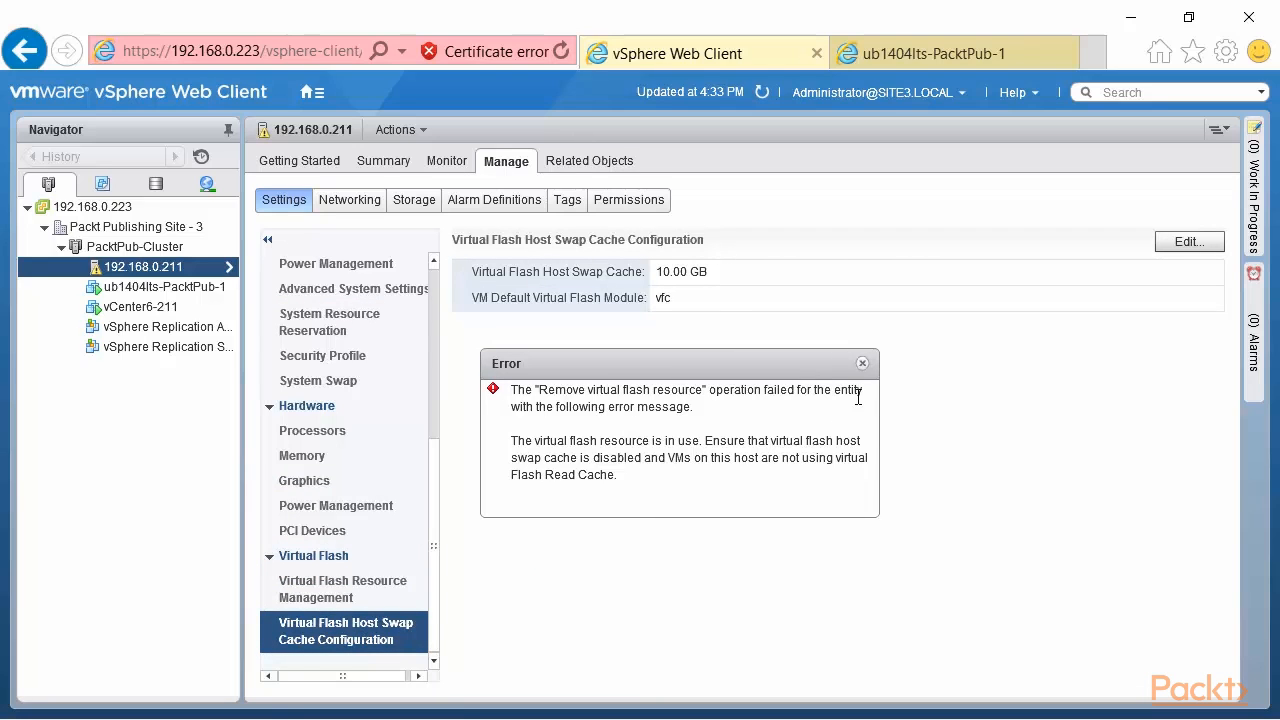
pyautogui.click(862, 364)
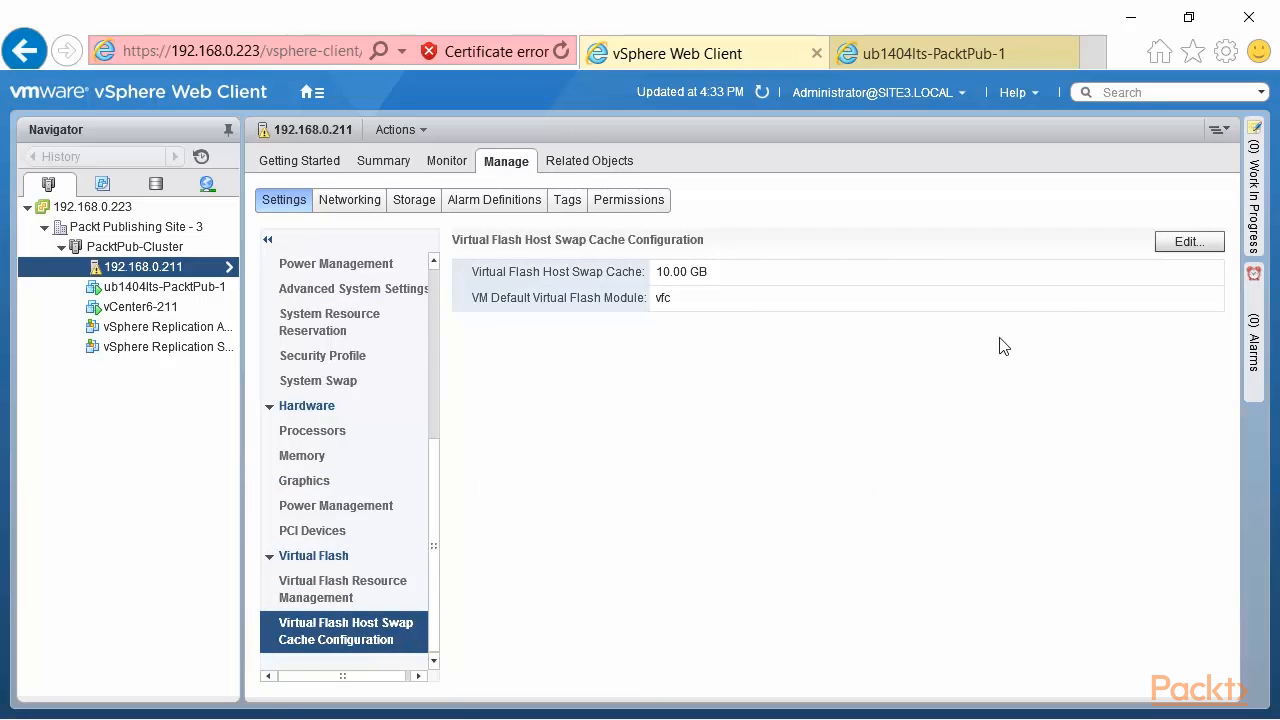
pyautogui.click(1178, 245)
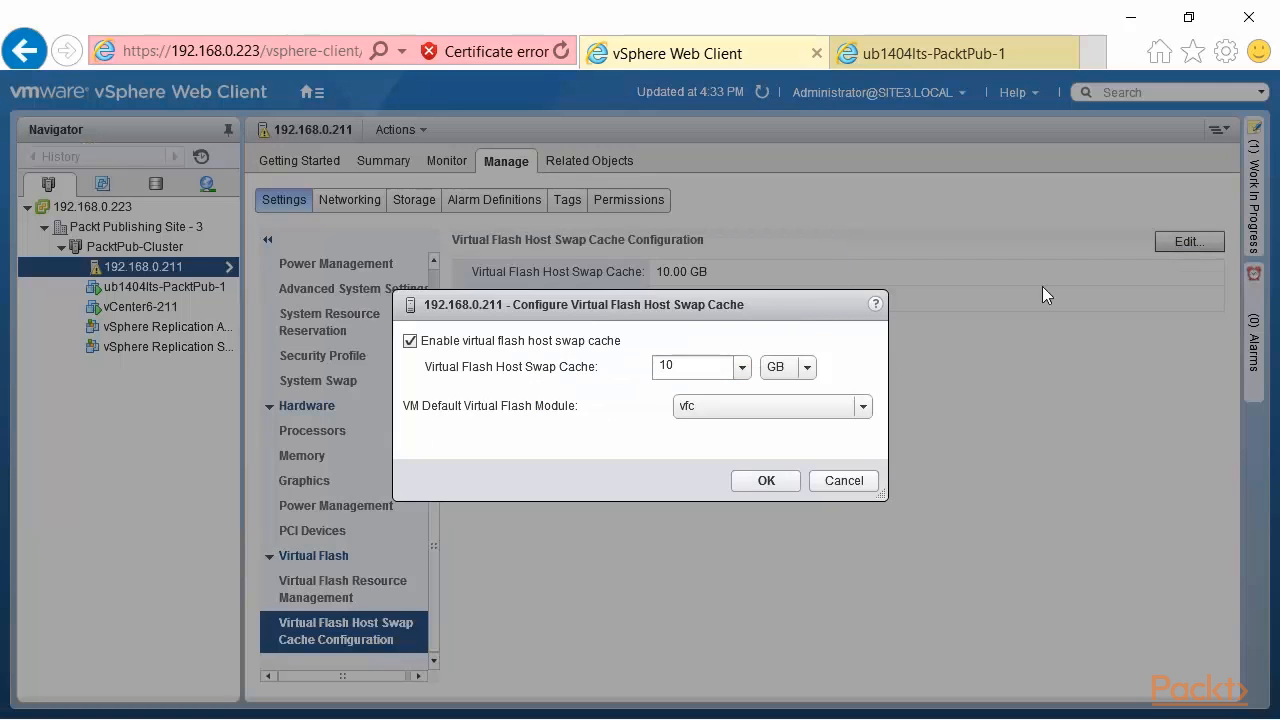
pyautogui.click(410, 341)
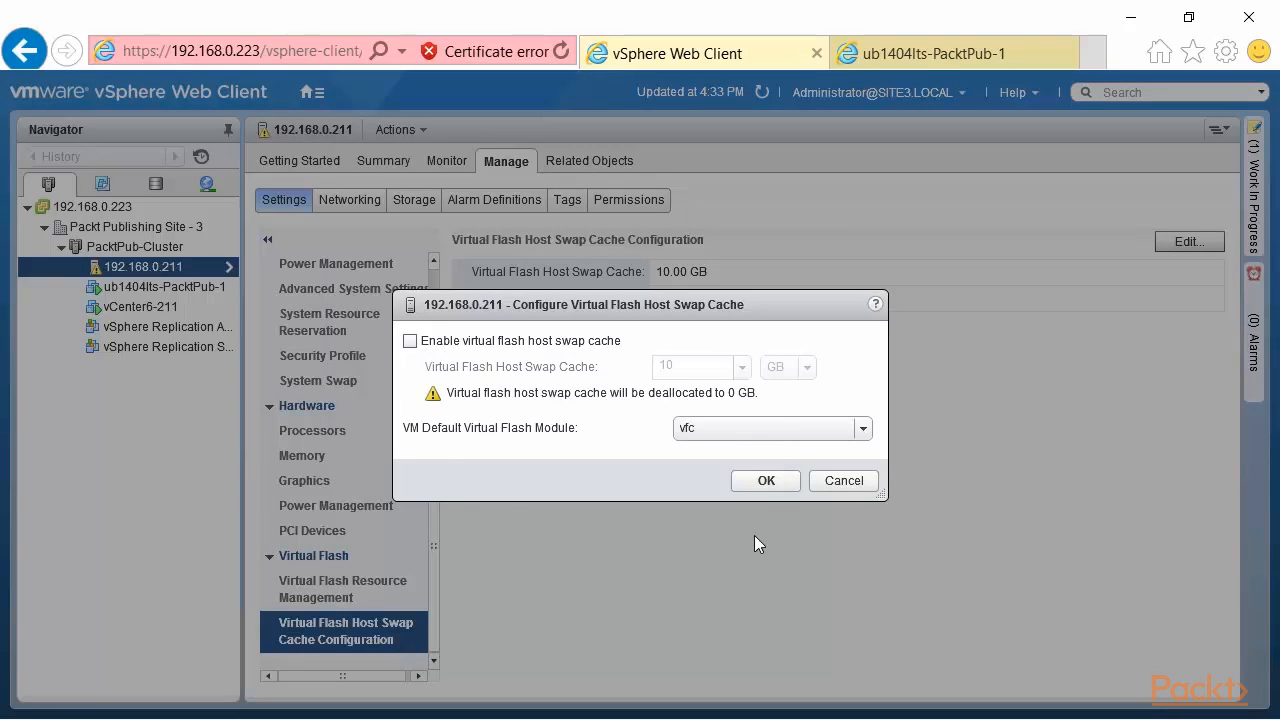
pyautogui.click(779, 485)
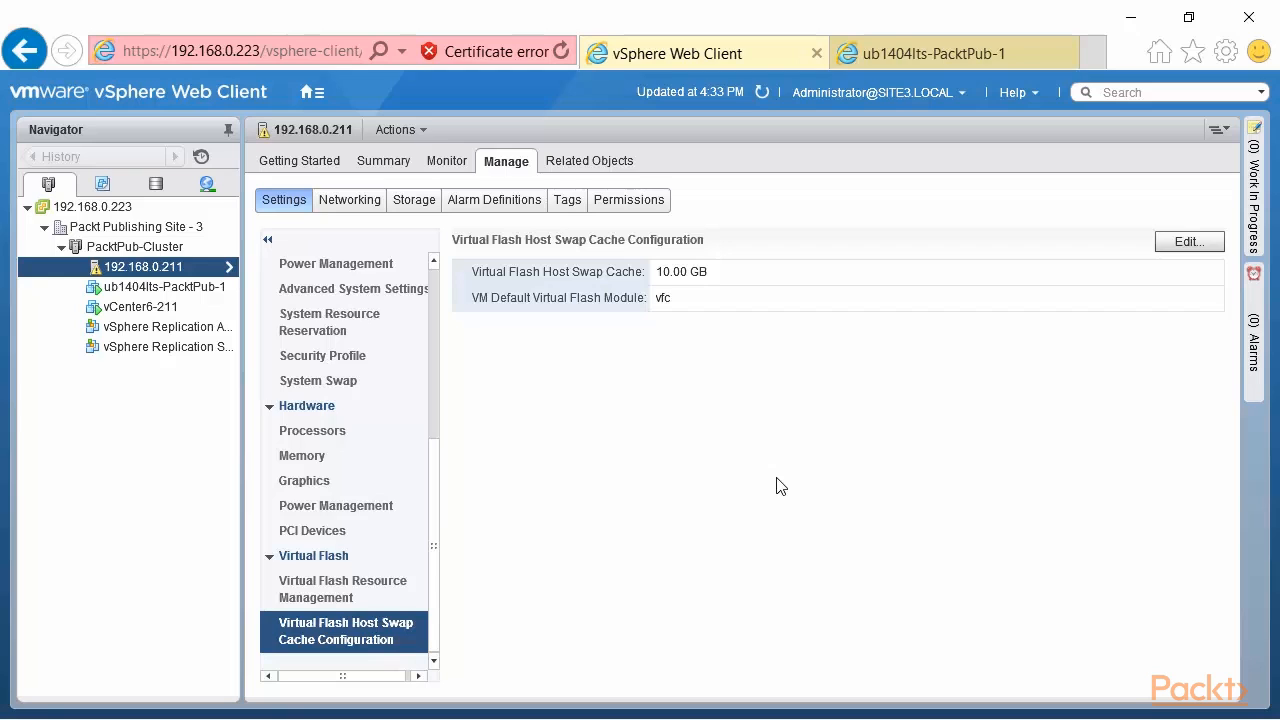
# - Remove the entire virtual flash resource from host 192.168.0.211 and erase its associated drives
pyautogui.click(345, 592)
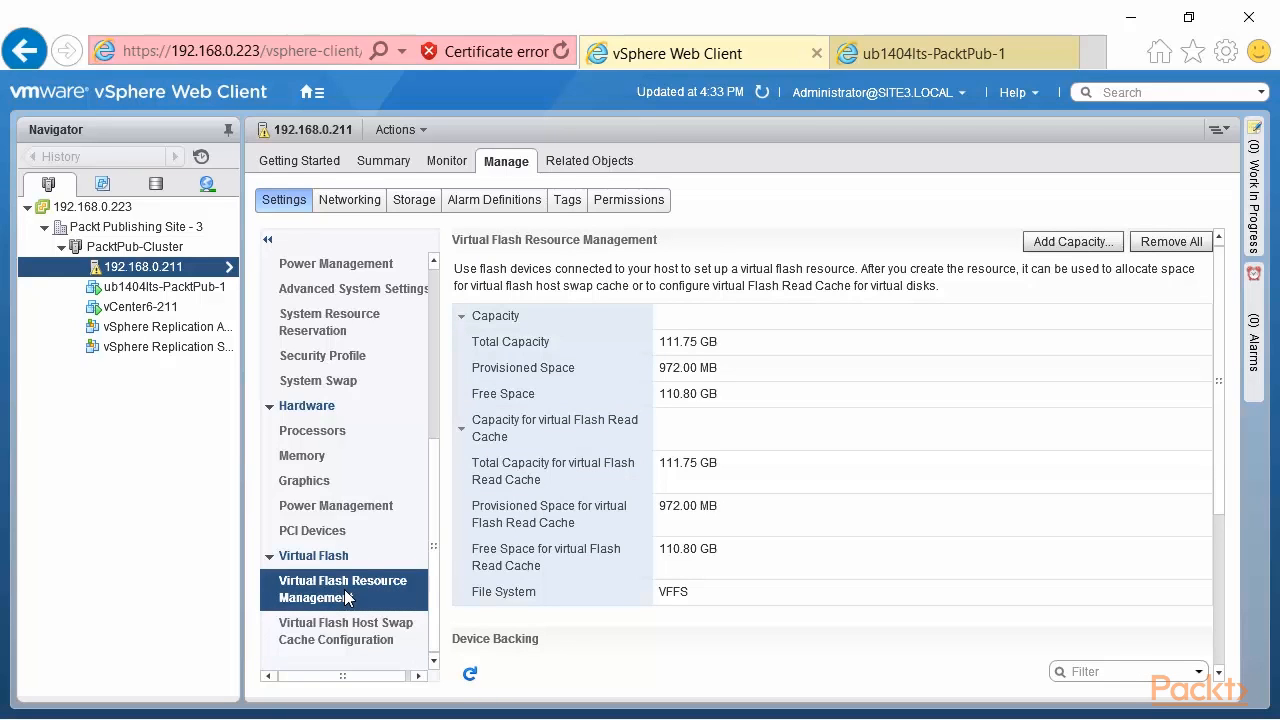
pyautogui.click(1158, 241)
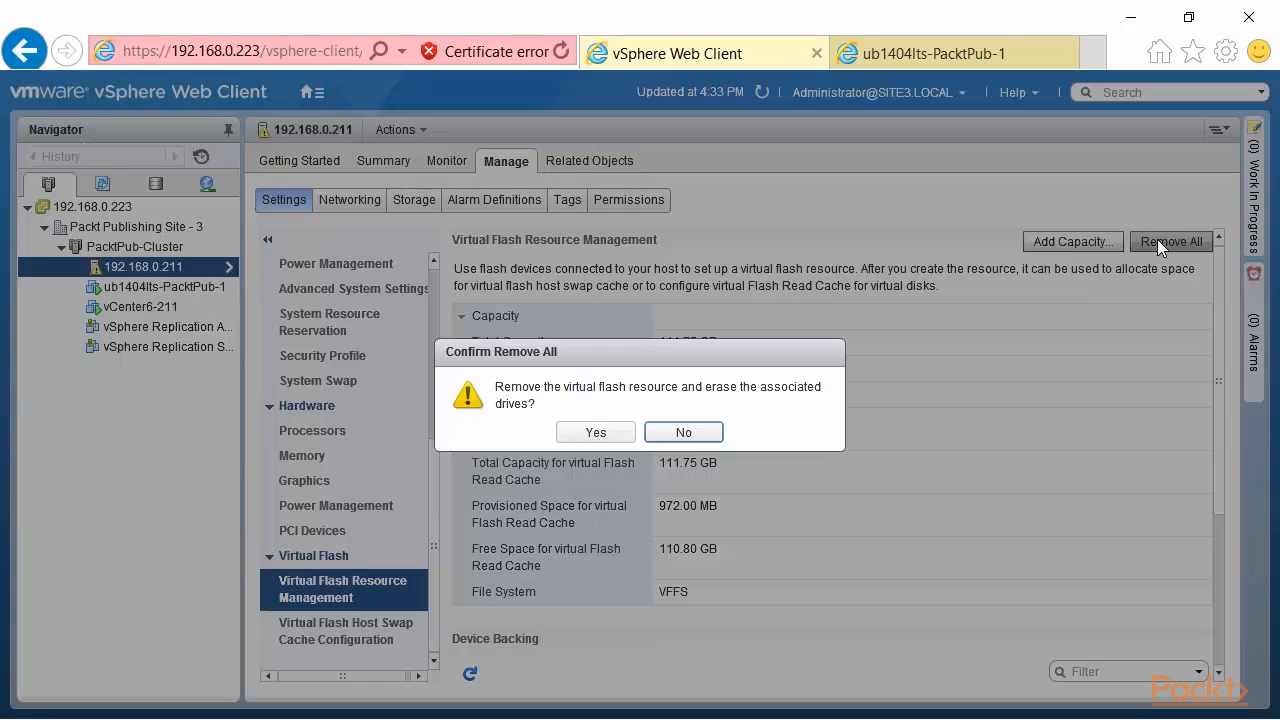
pyautogui.click(592, 434)
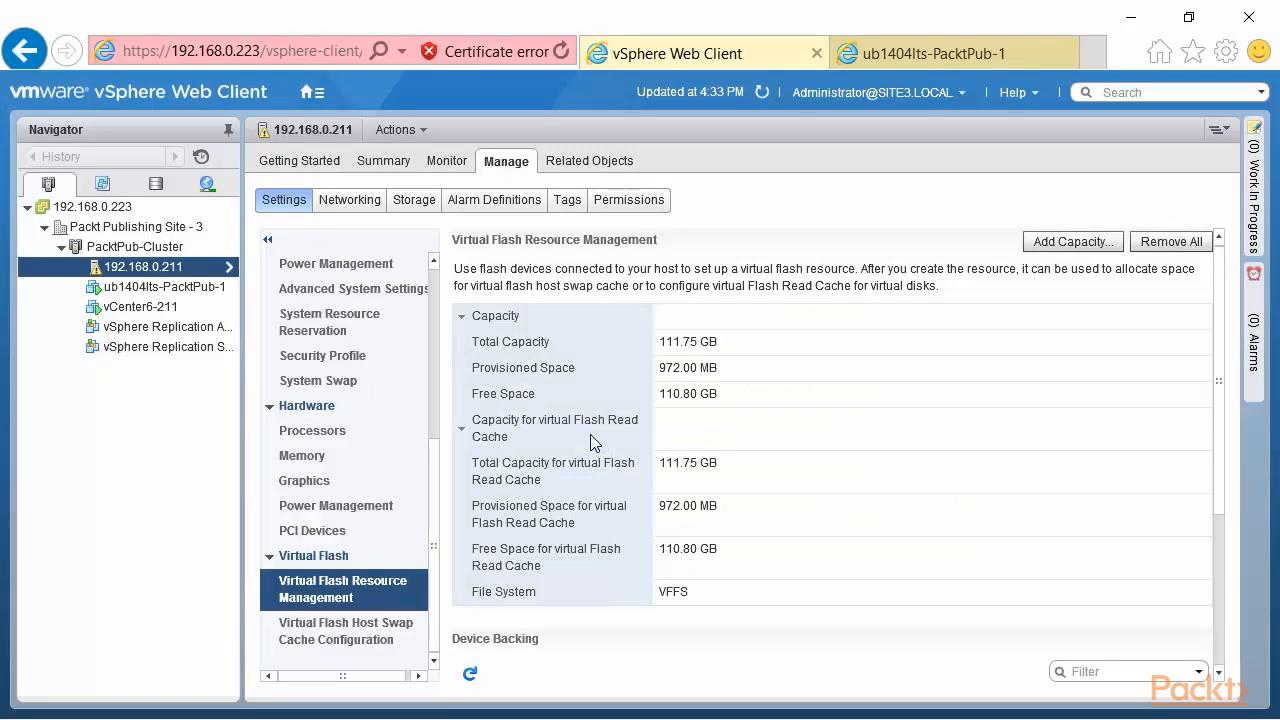
# - Refresh the virtual flash resource details of host 192.168.0.211 and open the device selection for adding capacity
pyautogui.click(762, 91)
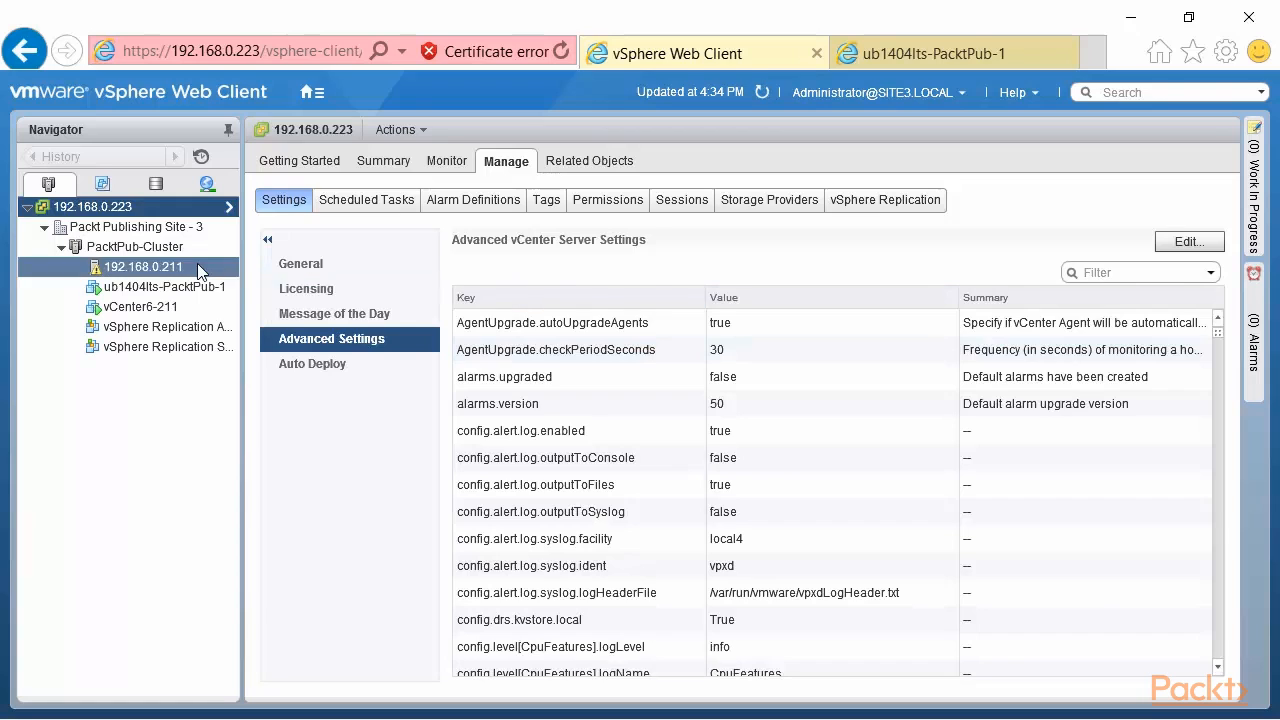
pyautogui.click(199, 266)
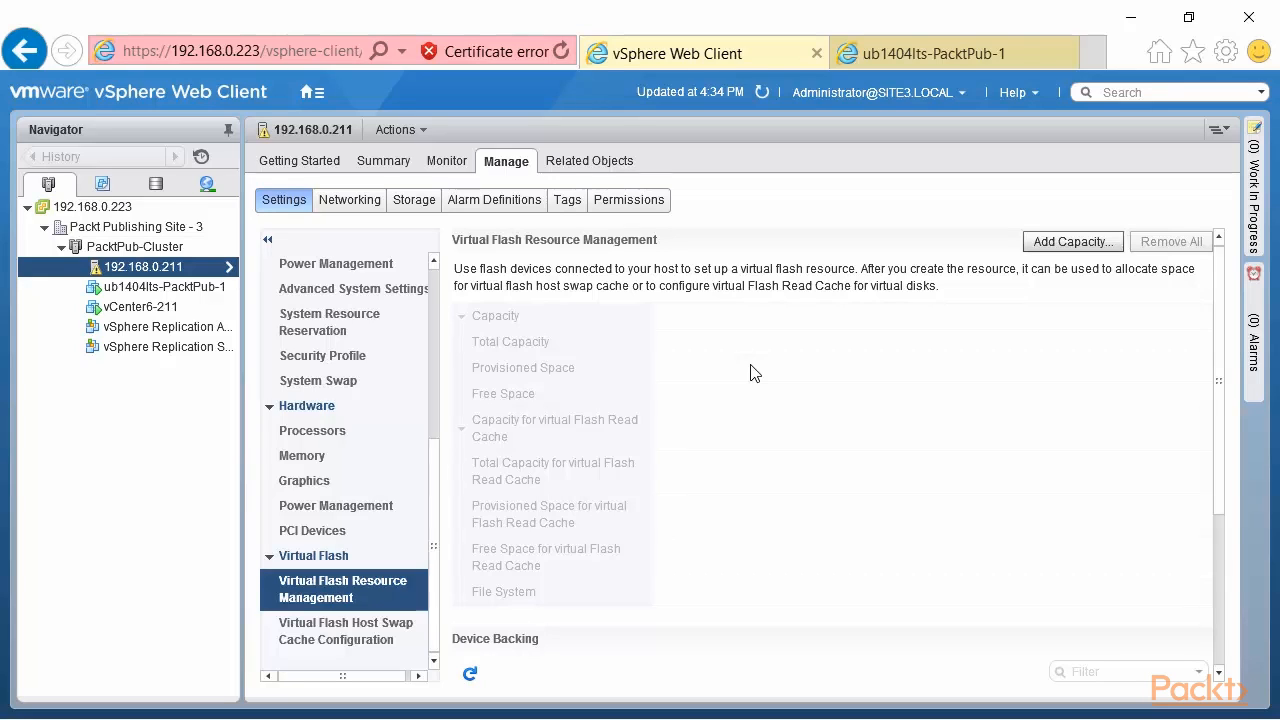
pyautogui.click(1092, 249)
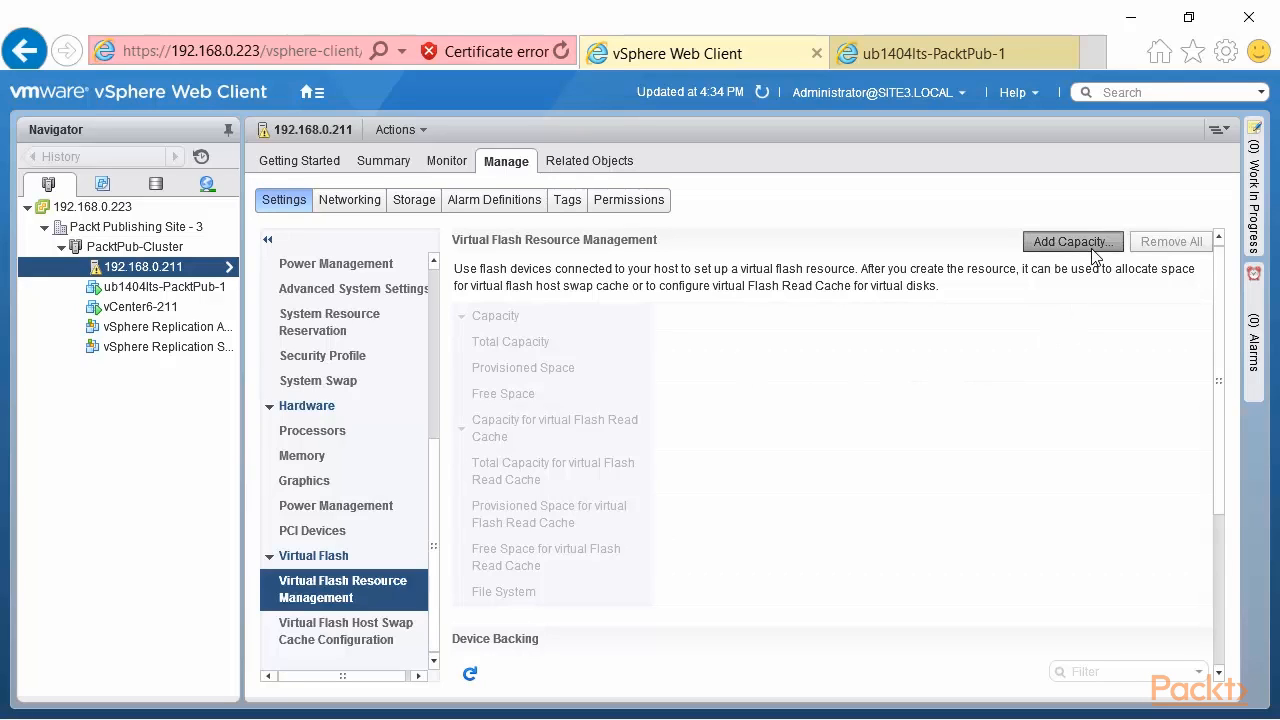